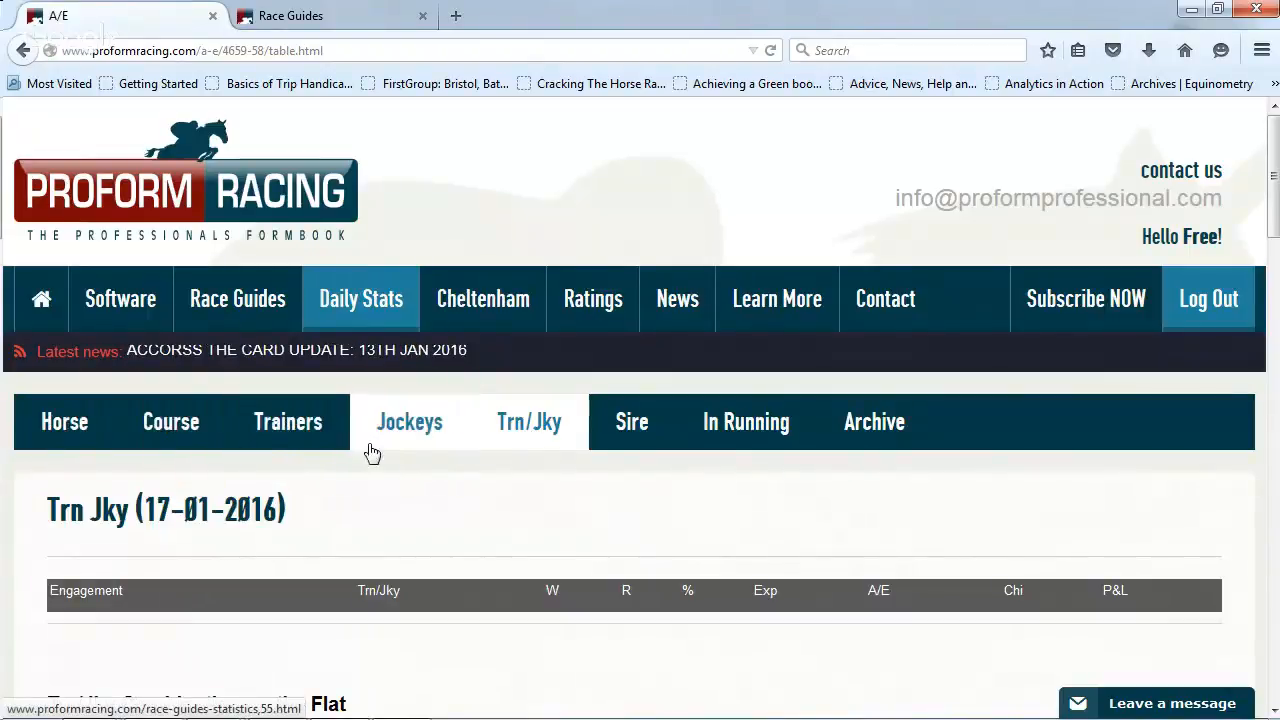
Examine the win, expected, A/E, Chi and P&L figures in the Trn/Jky Combination on the Flat table for 17-01-2016.
scroll(550, 432, "down", 1)
scroll(553, 429, "down", 3)
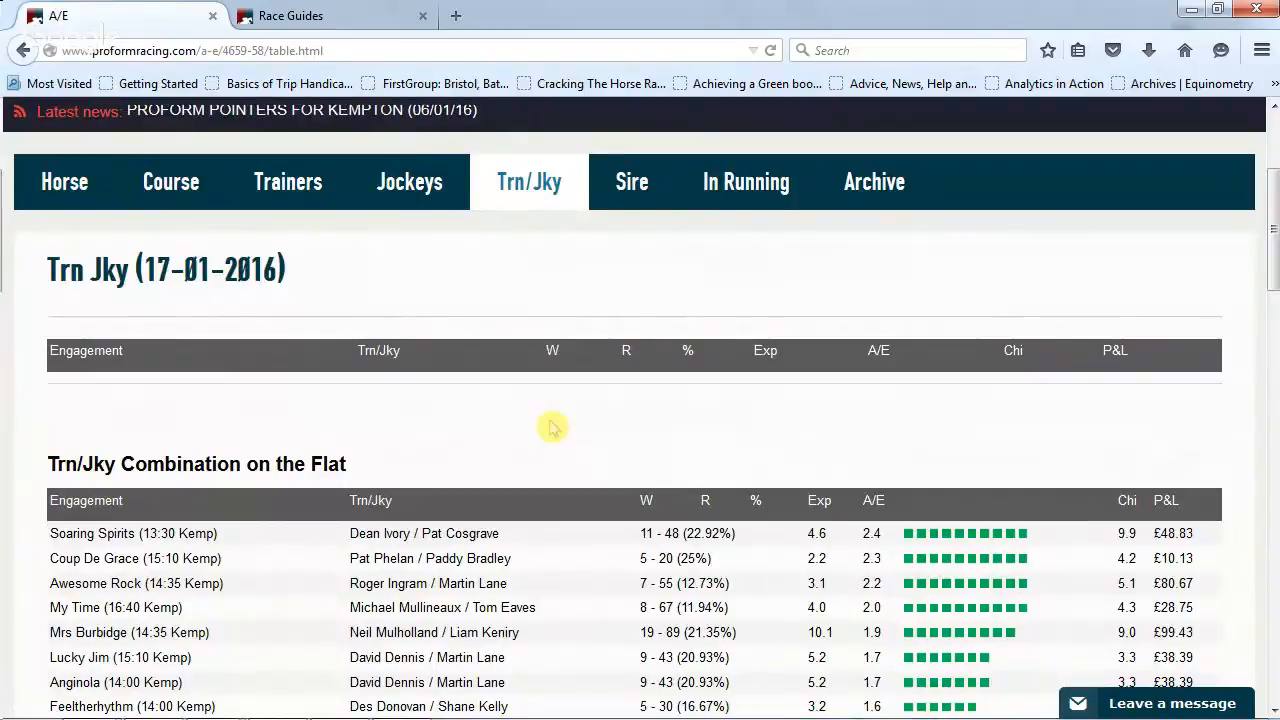
scroll(553, 427, "down", 2)
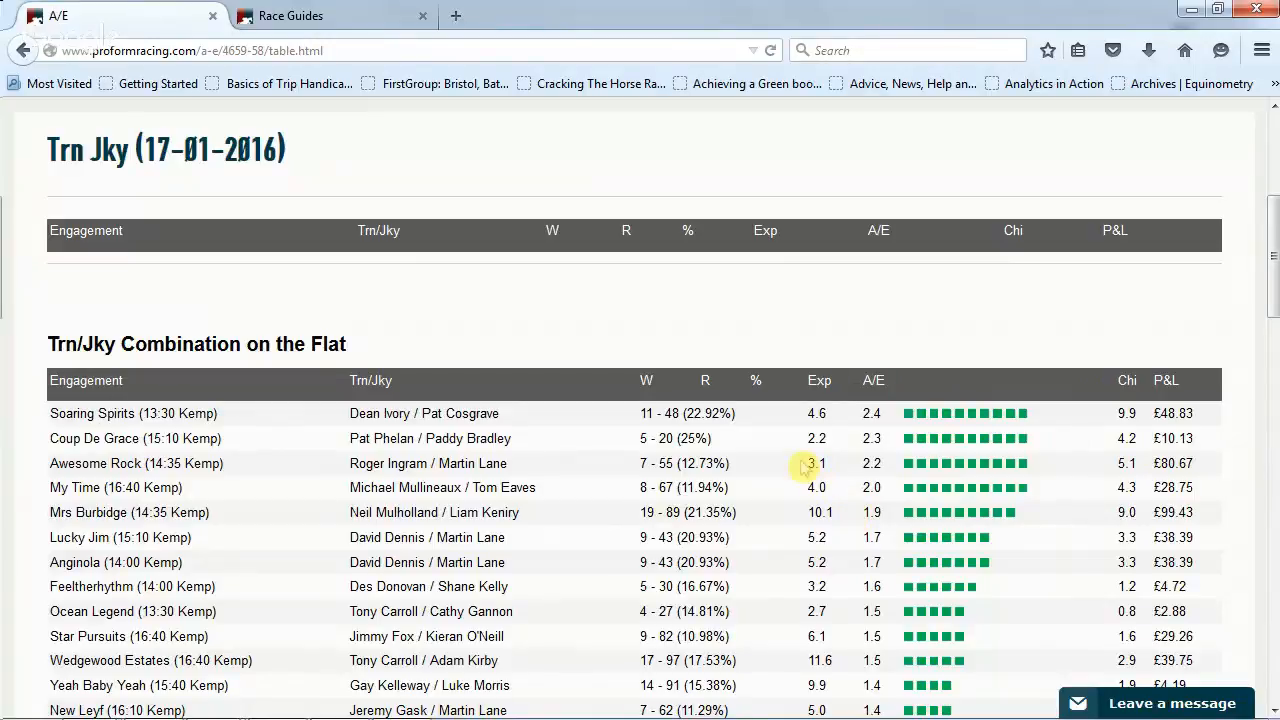
scroll(810, 465, "down", 2)
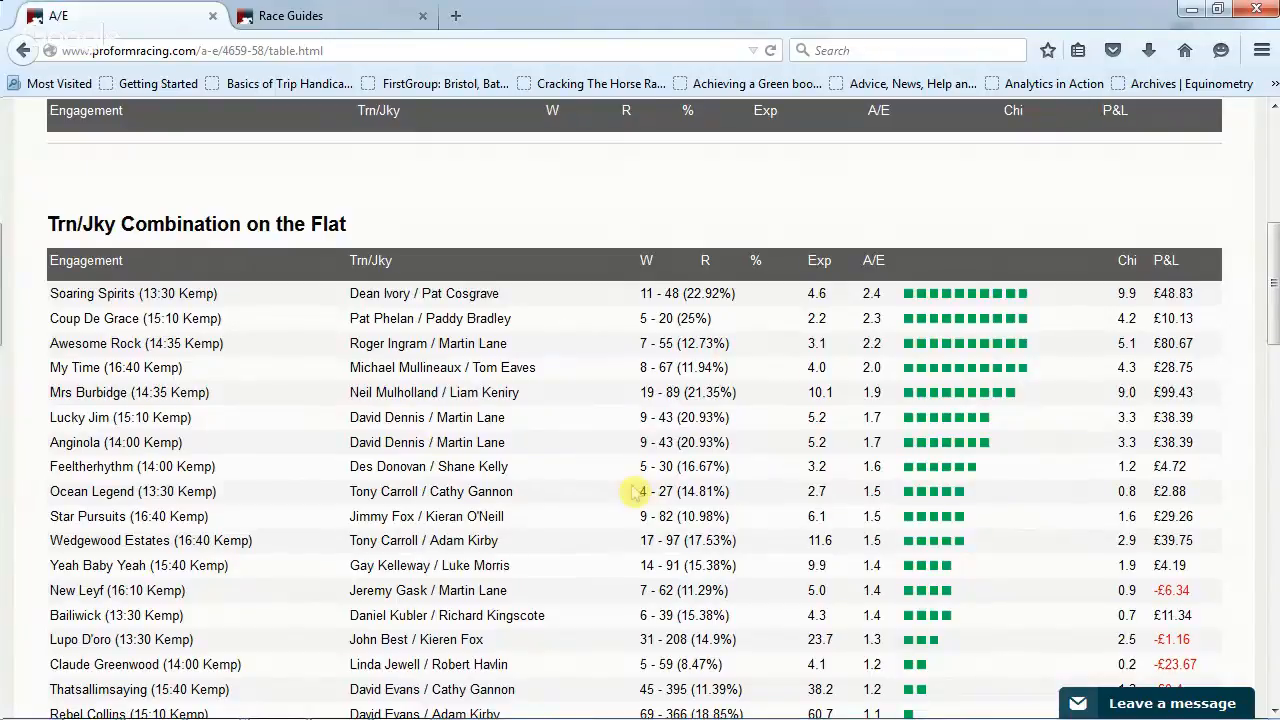
scroll(636, 491, "up", 1)
scroll(636, 491, "up", 2)
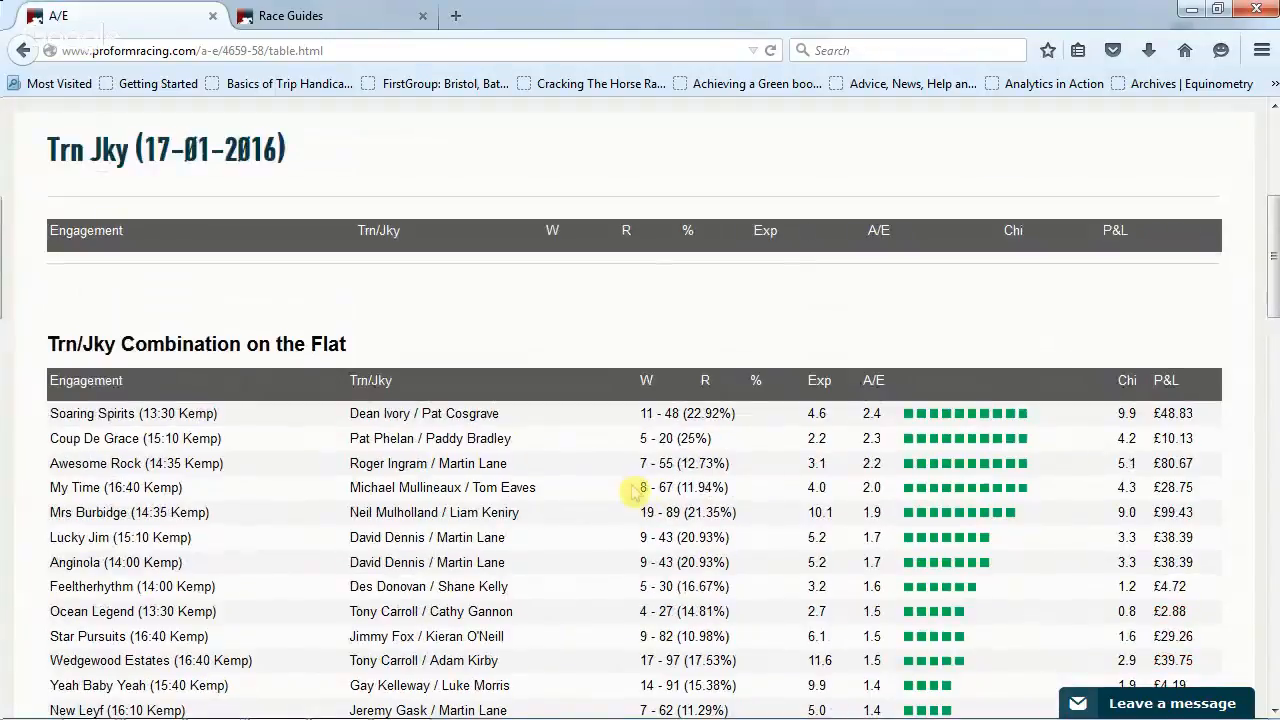
scroll(636, 491, "up", 2)
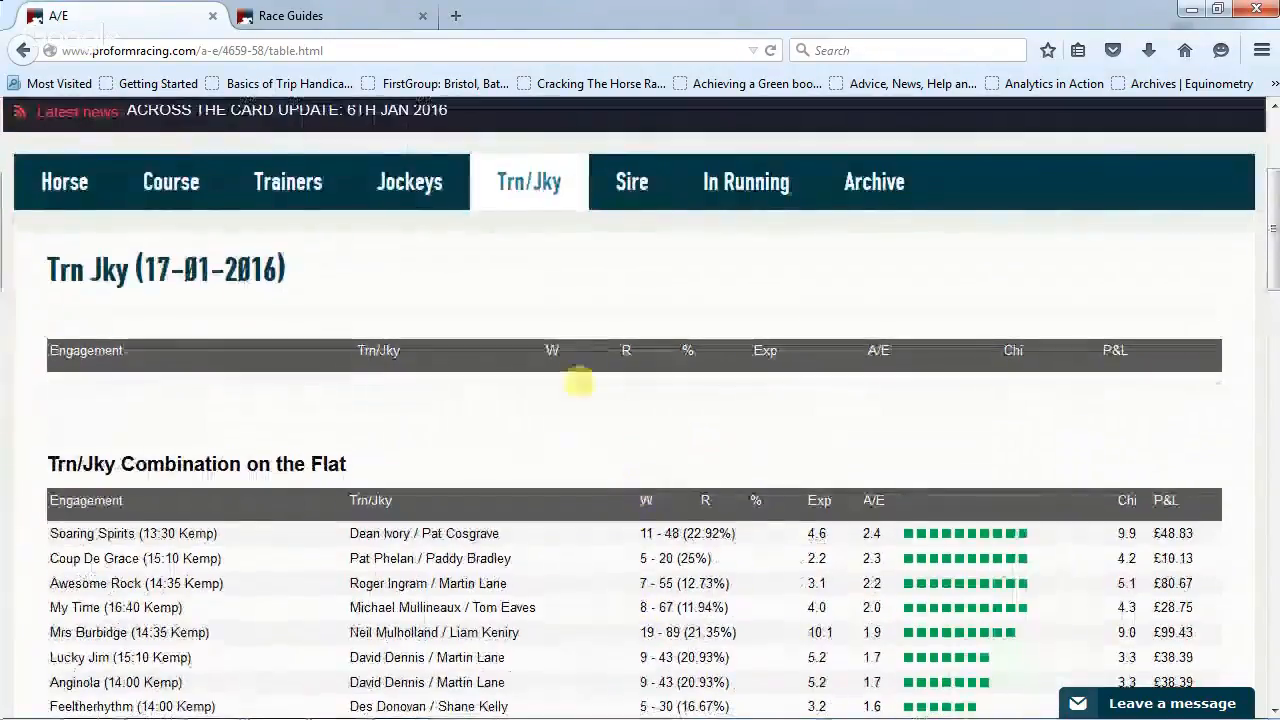
Switch to the Leopardstown 15:00 race guide and examine its racecard, Positive Statistics and Negative Statistics.
left_click(343, 17)
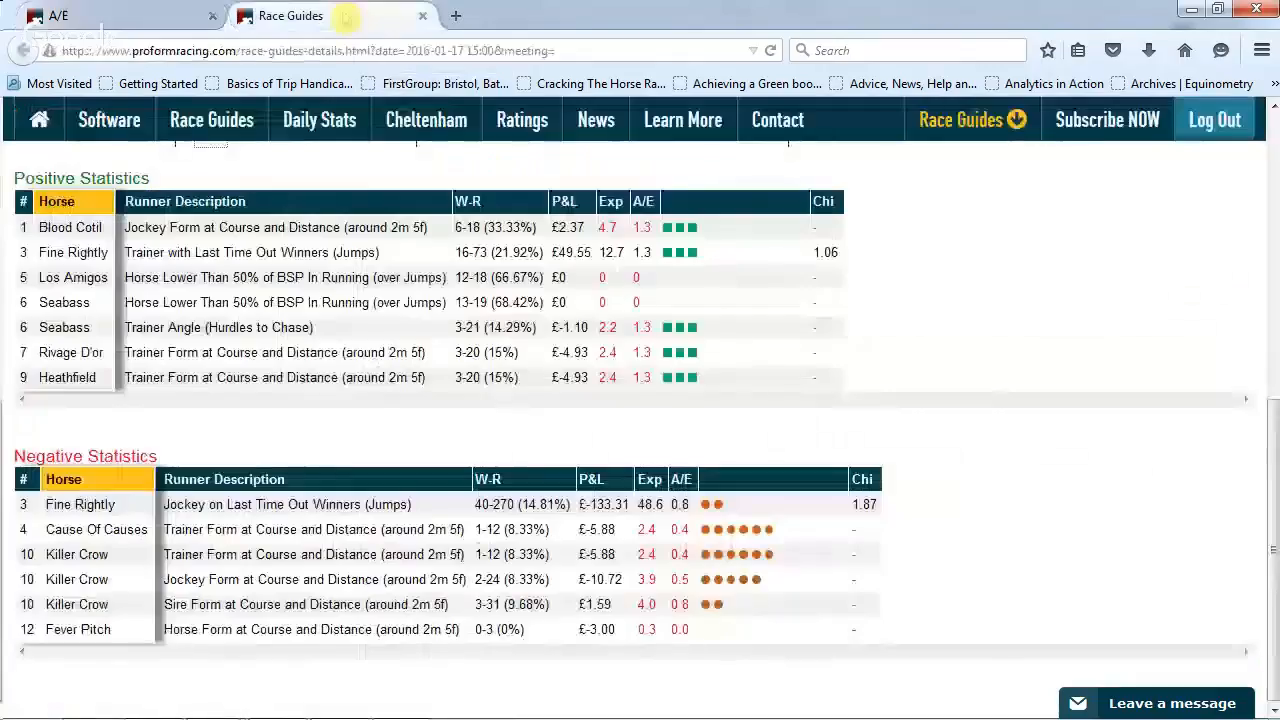
scroll(790, 290, "up", 2)
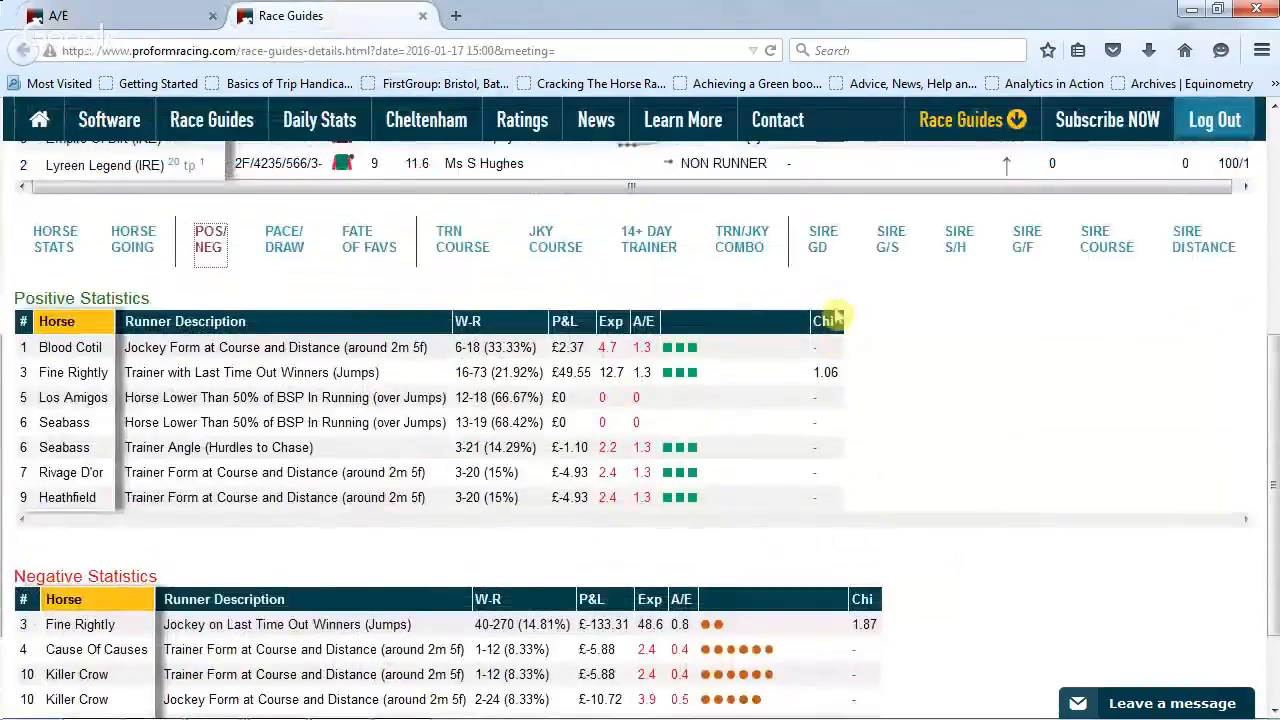
scroll(836, 318, "up", 7)
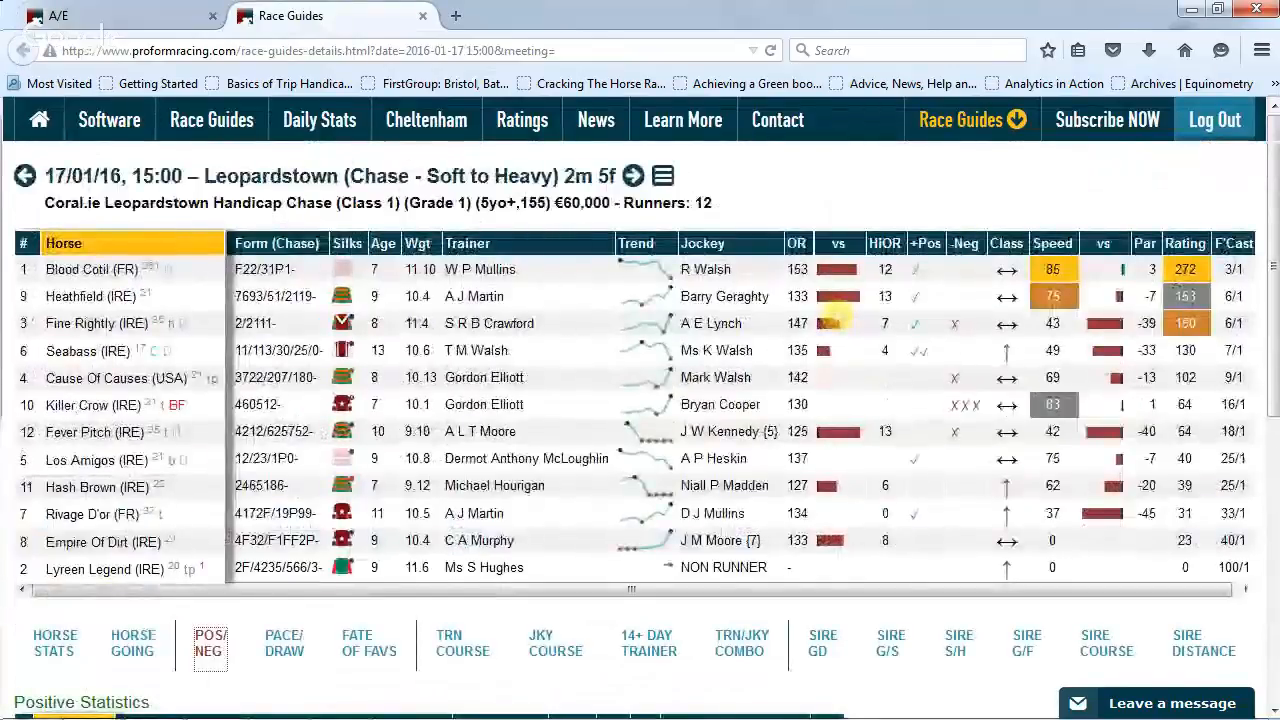
scroll(742, 486, "down", 6)
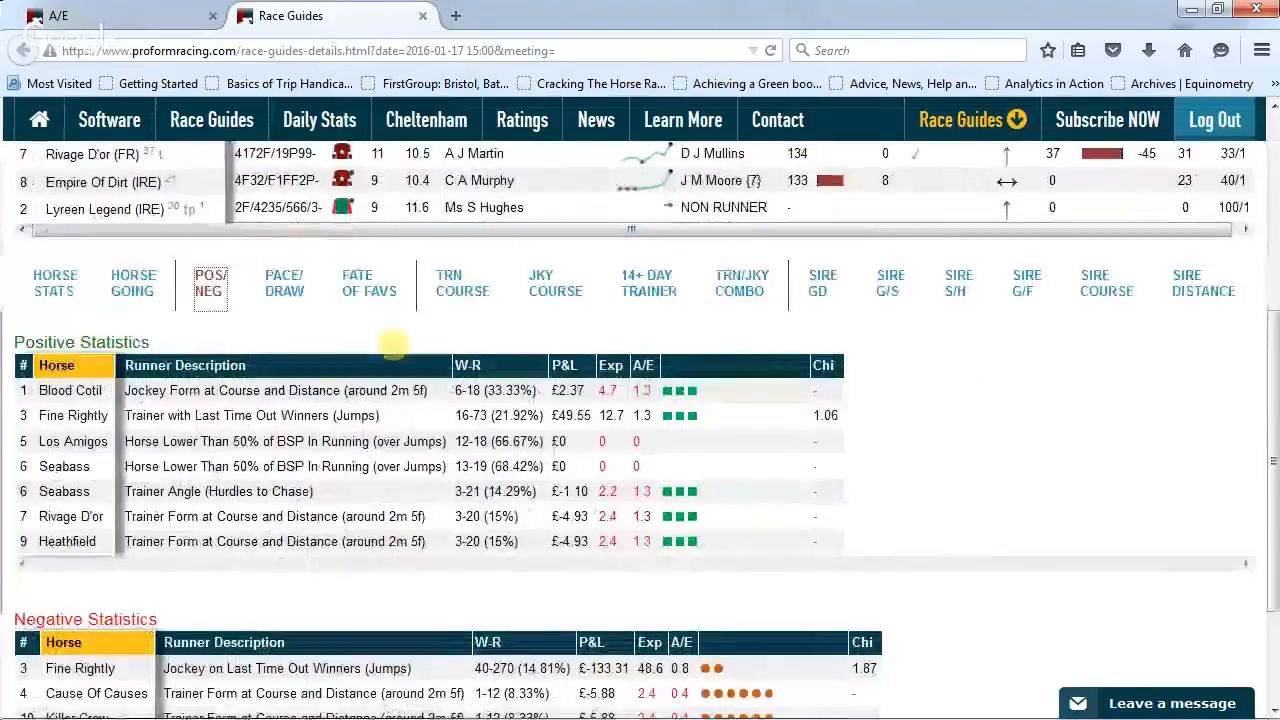
scroll(395, 340, "down", 1)
scroll(395, 340, "down", 1)
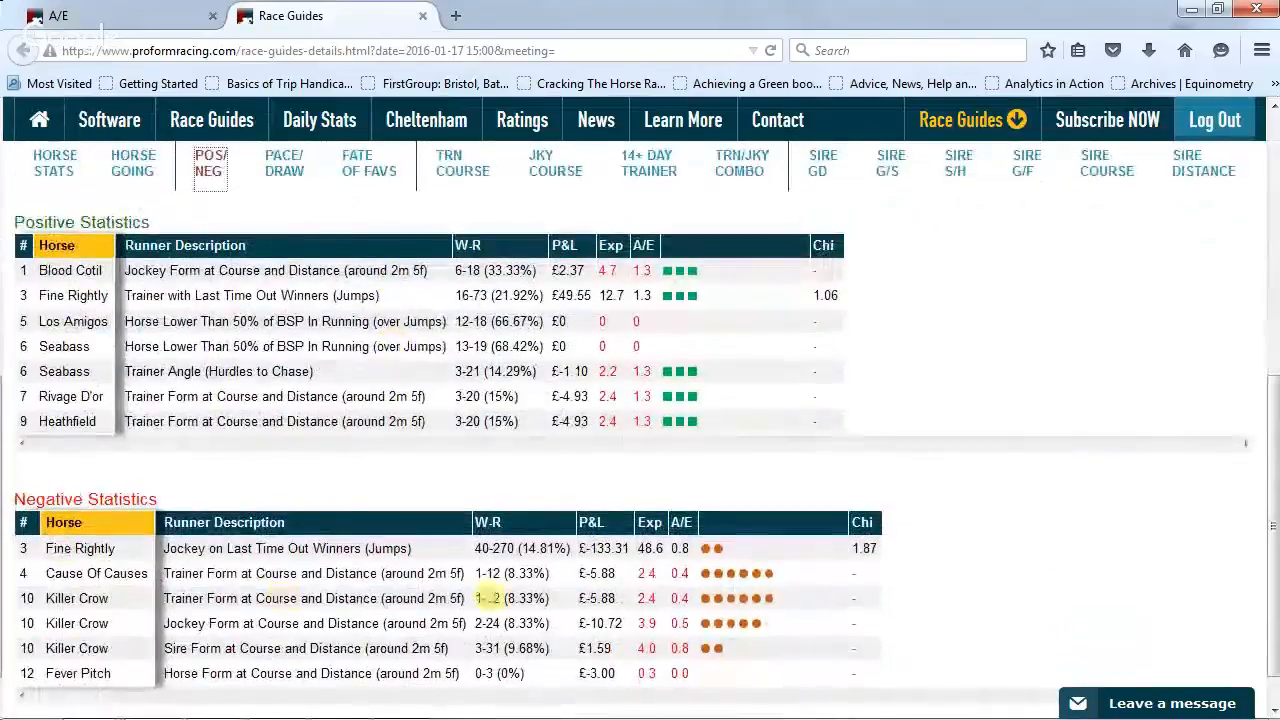
scroll(506, 395, "down", 1)
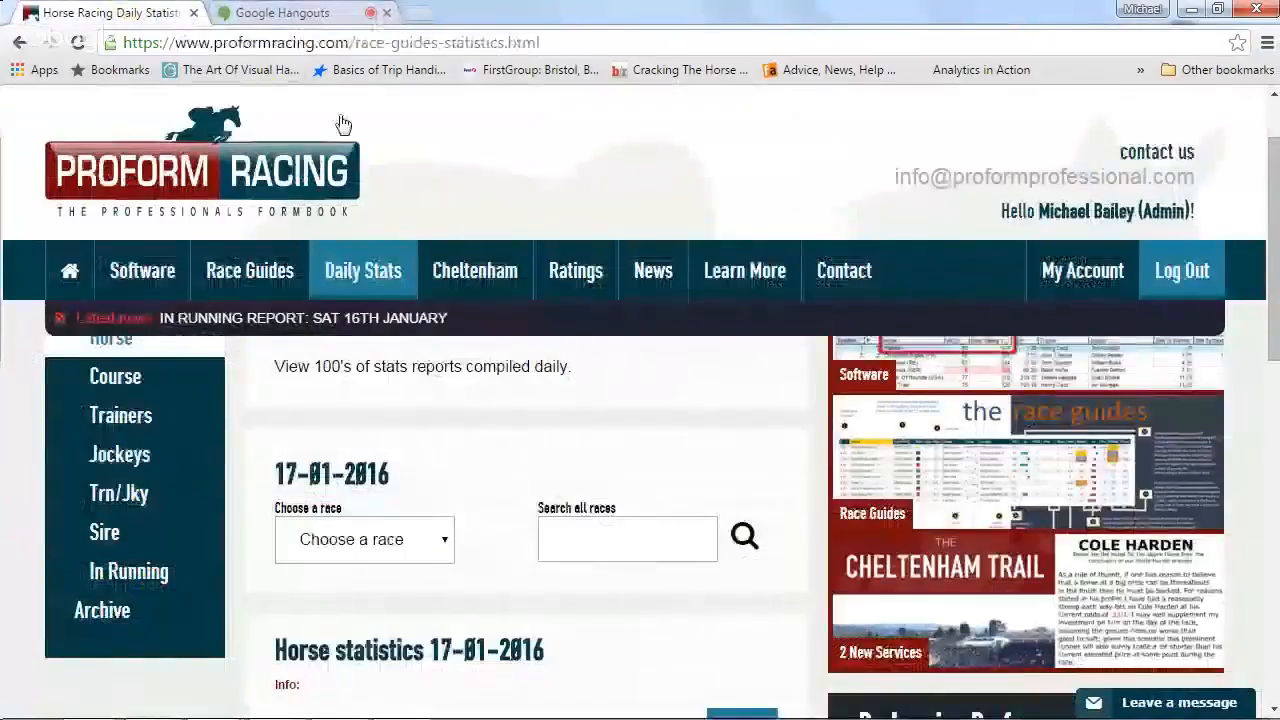
Run a search of all 17-01-2016 races in the Daily Stats without any search term.
scroll(386, 146, "down", 1)
scroll(386, 146, "up", 1)
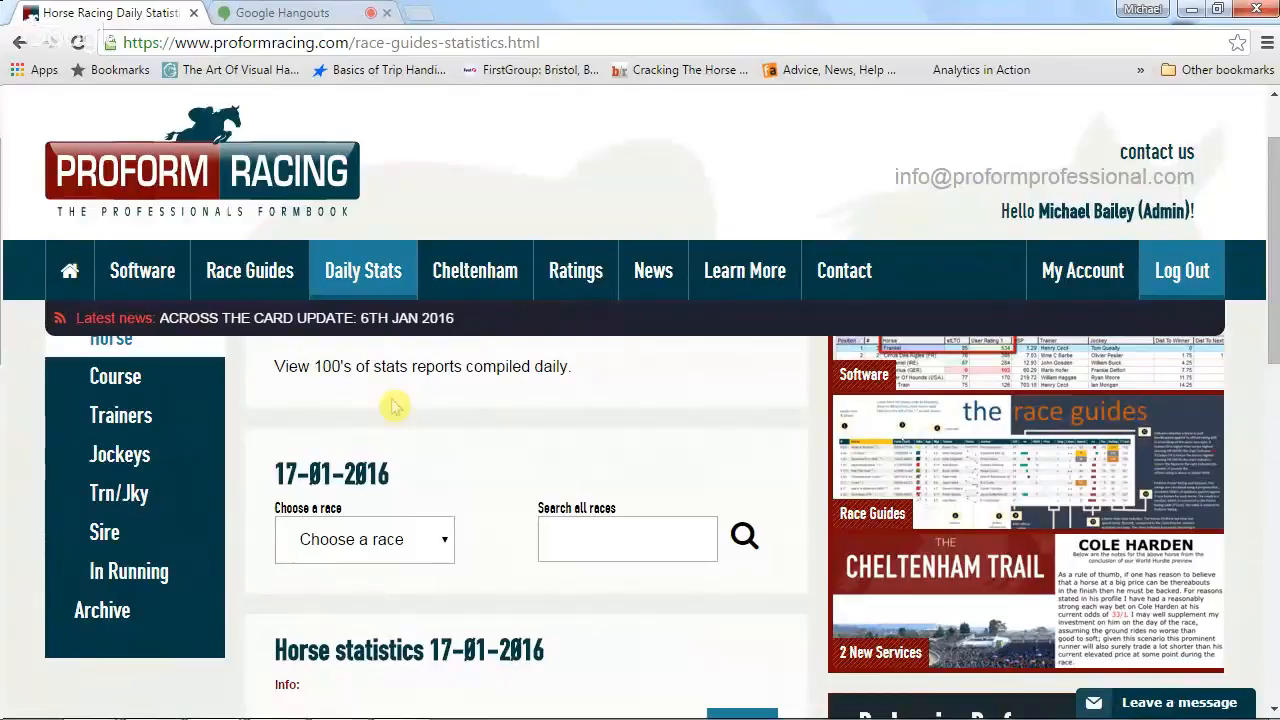
scroll(395, 405, "down", 1)
left_click(743, 437)
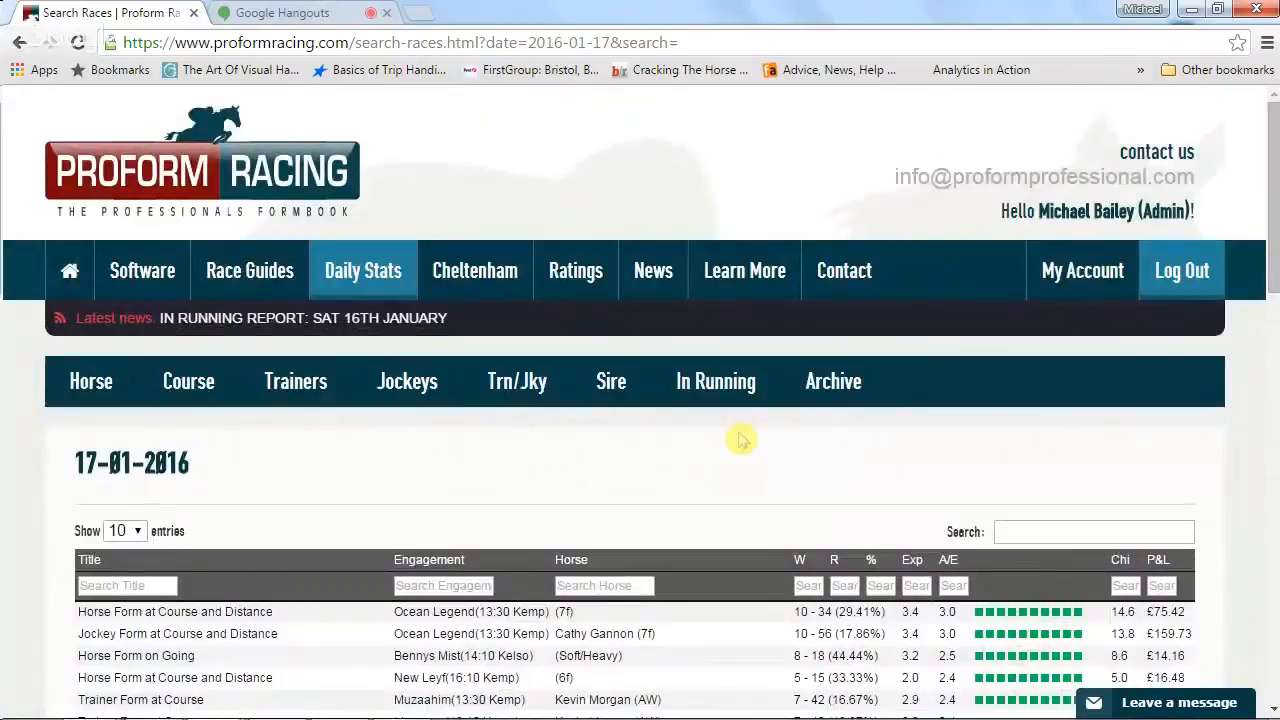
Filter the 17-01-2016 statistics to entries with Exp >5 and Chi >3.
scroll(741, 440, "down", 2)
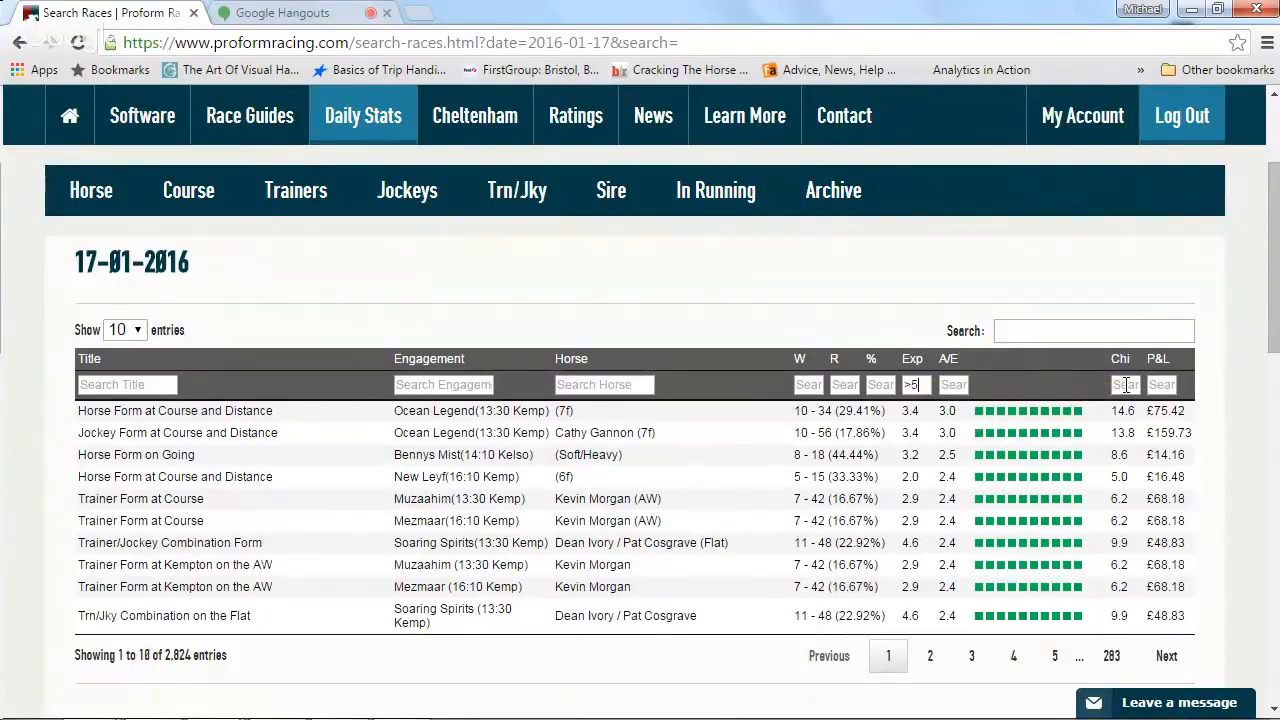
left_click(1125, 385)
type(">")
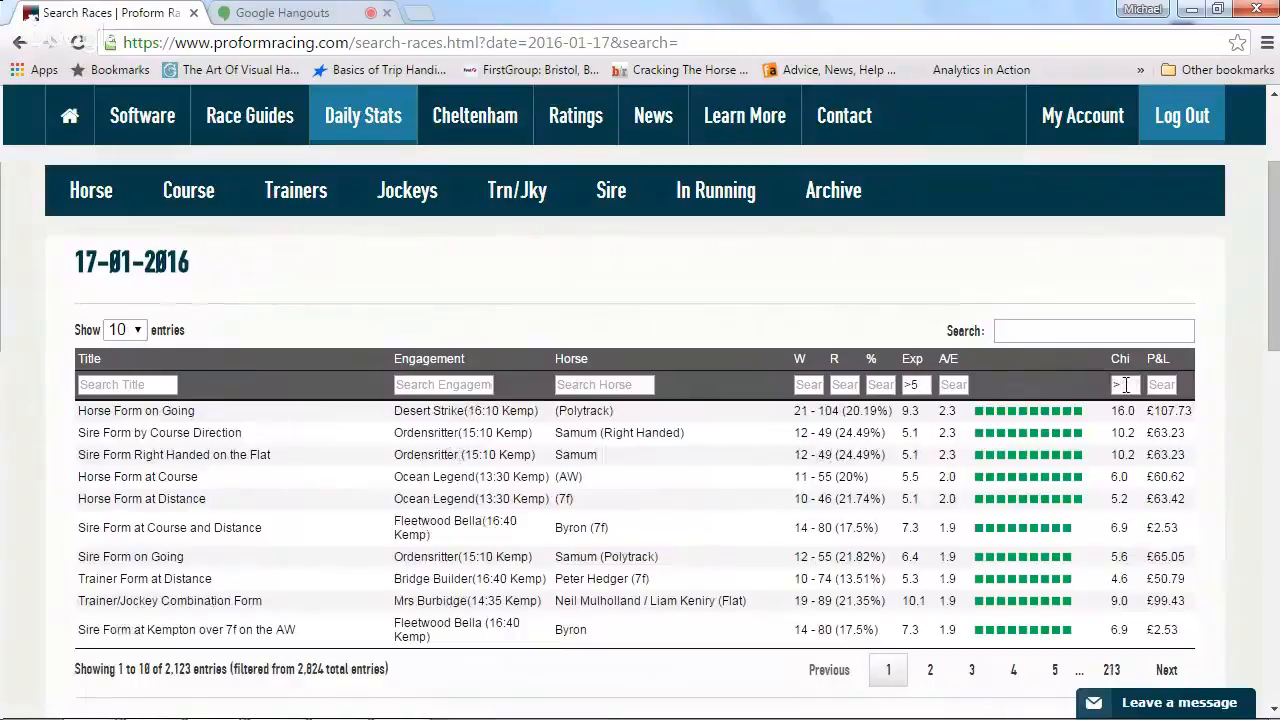
type("3")
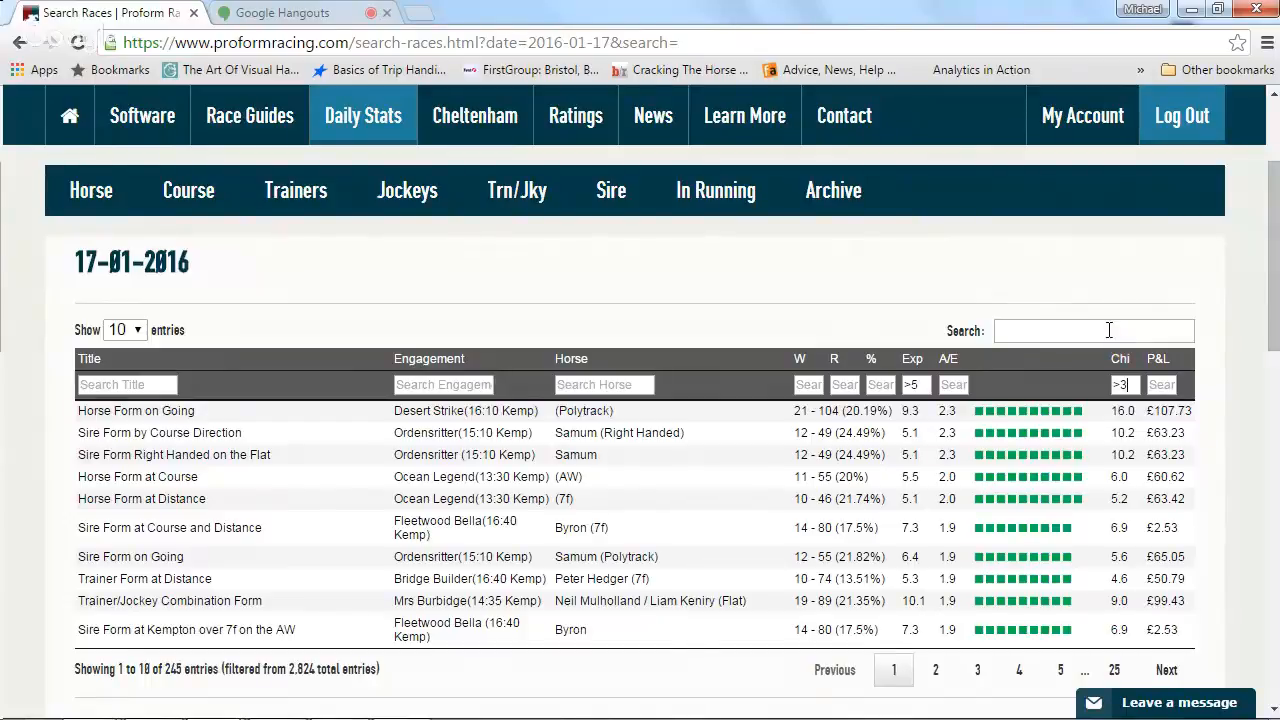
left_click(1092, 324)
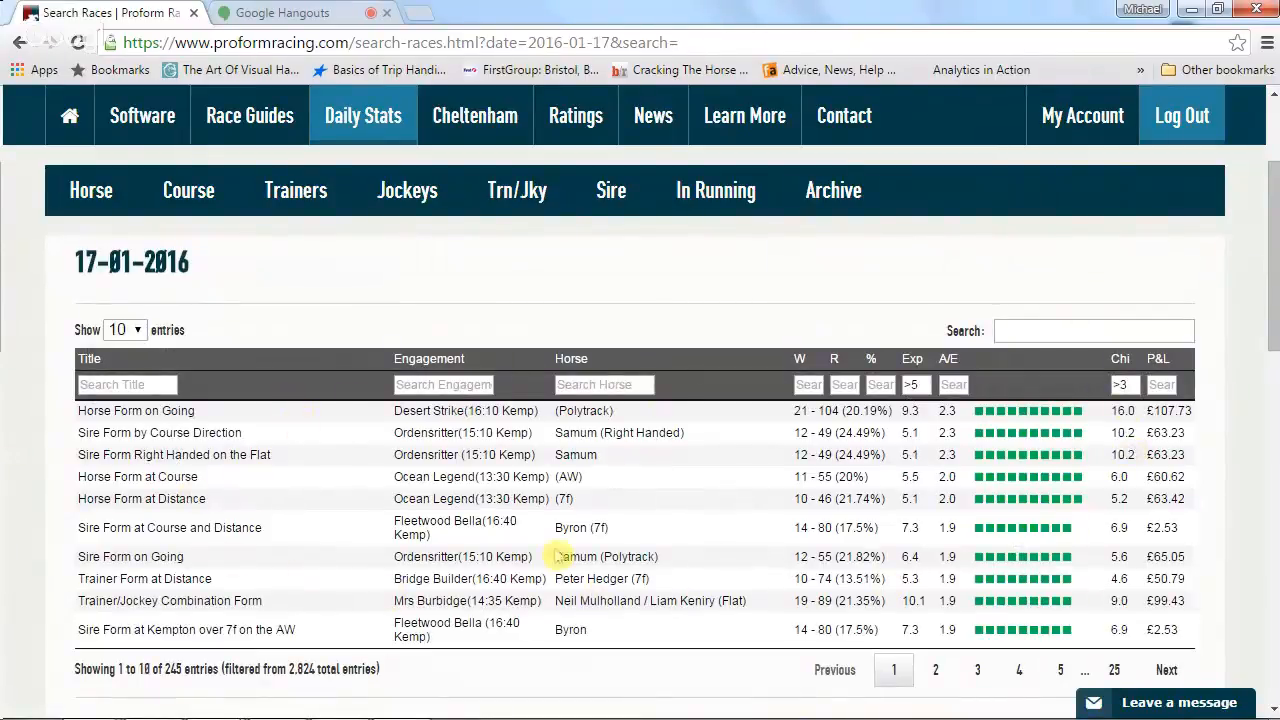
Show page 2 of the filtered statistics and examine its entries.
scroll(1000, 490, "down", 1)
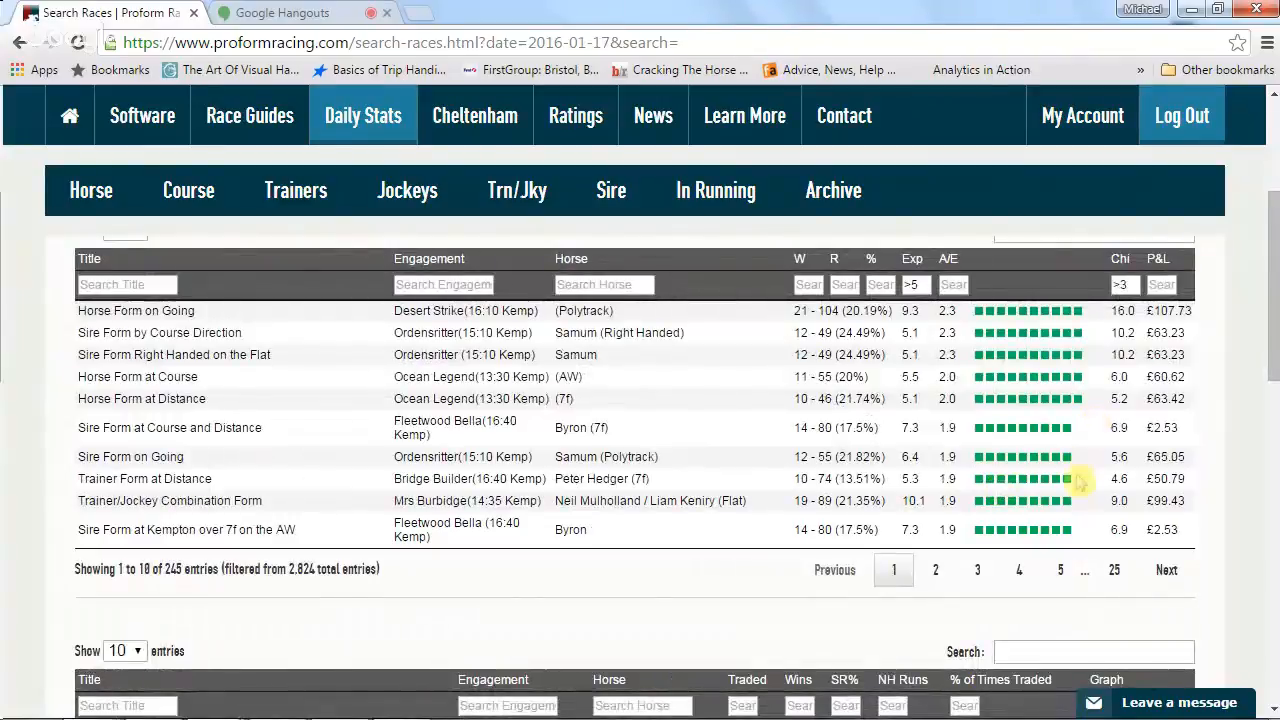
left_click(935, 570)
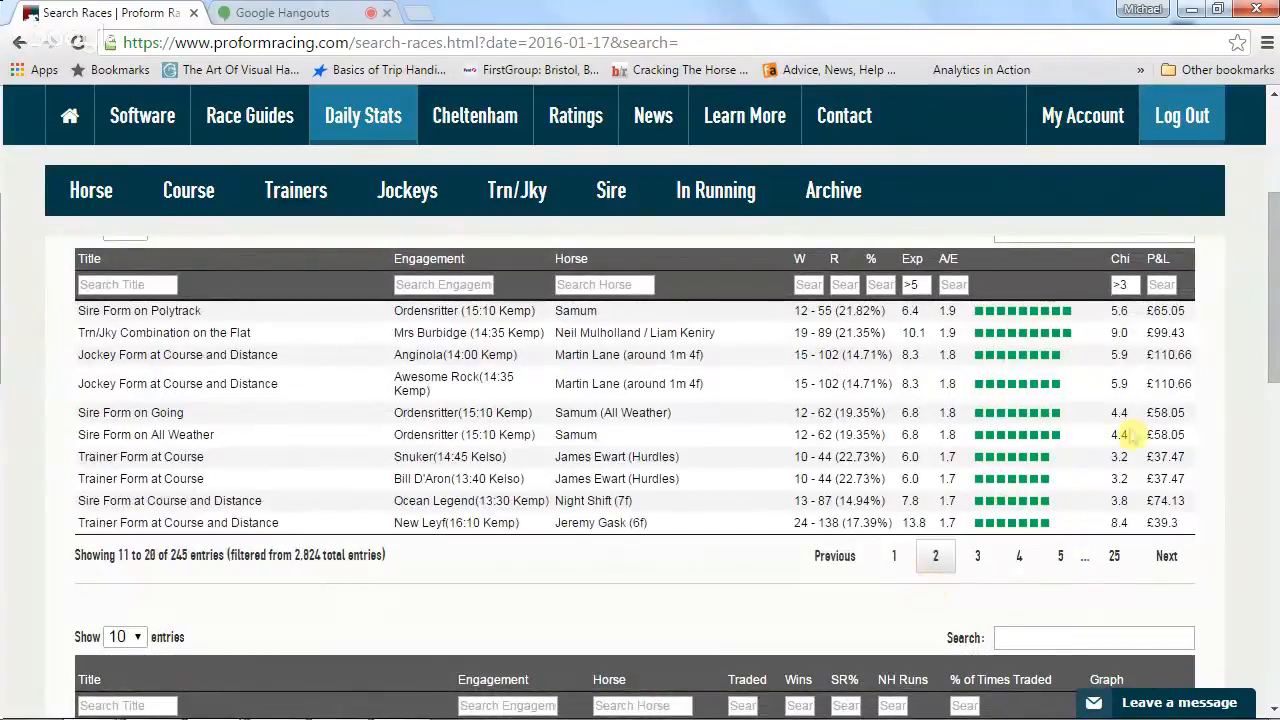
scroll(1124, 420, "up", 1)
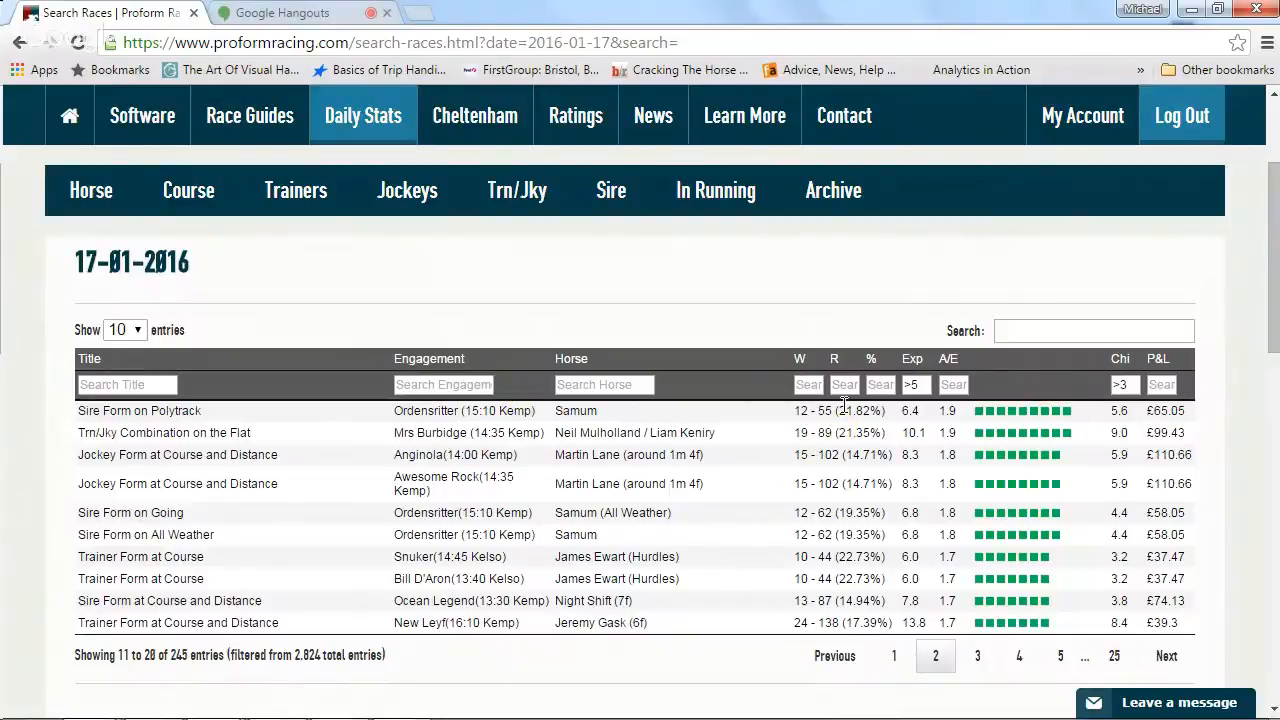
scroll(843, 405, "down", 1)
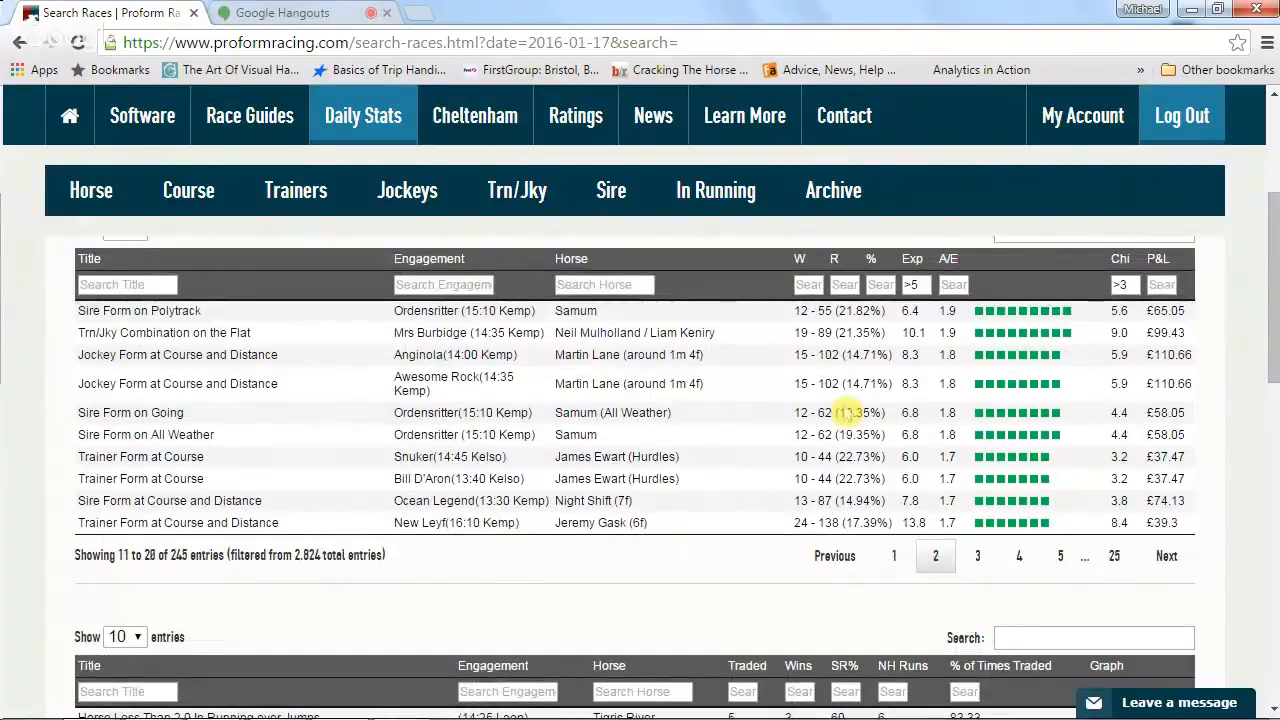
scroll(843, 410, "up", 1)
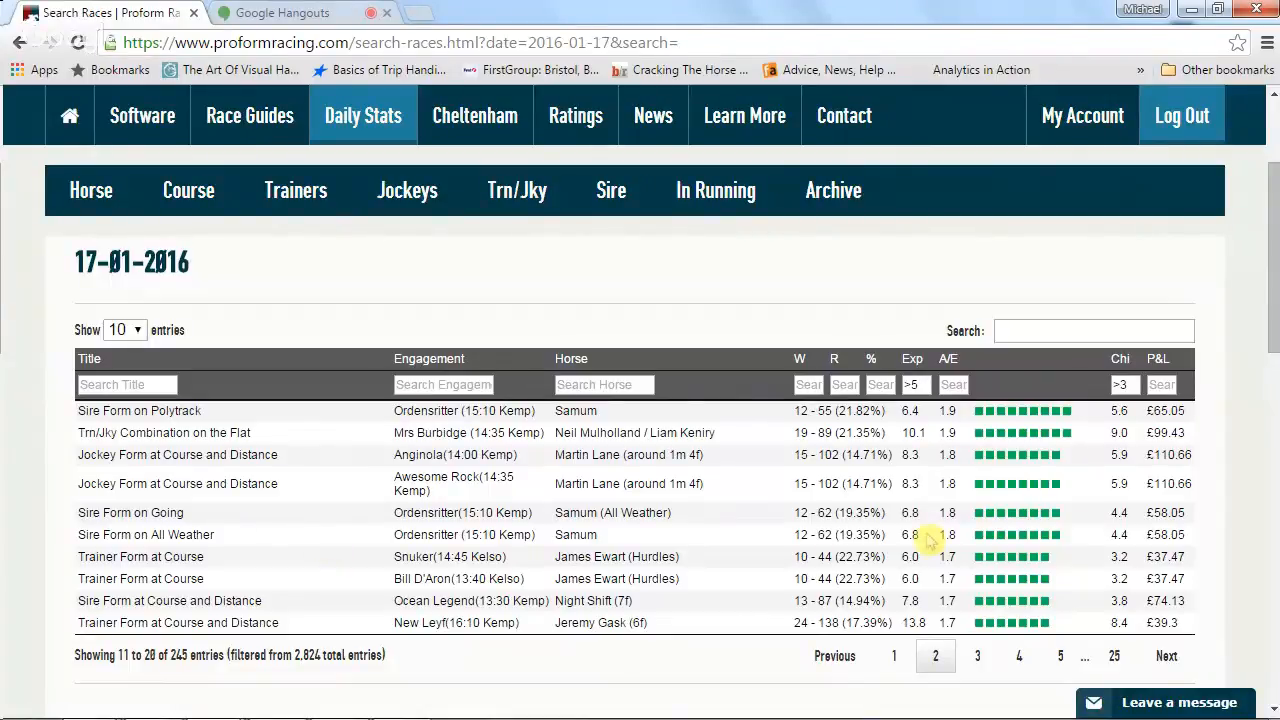
Open the 1st Time report in the Trainers daily stats for 17-01-2016.
left_click(306, 192)
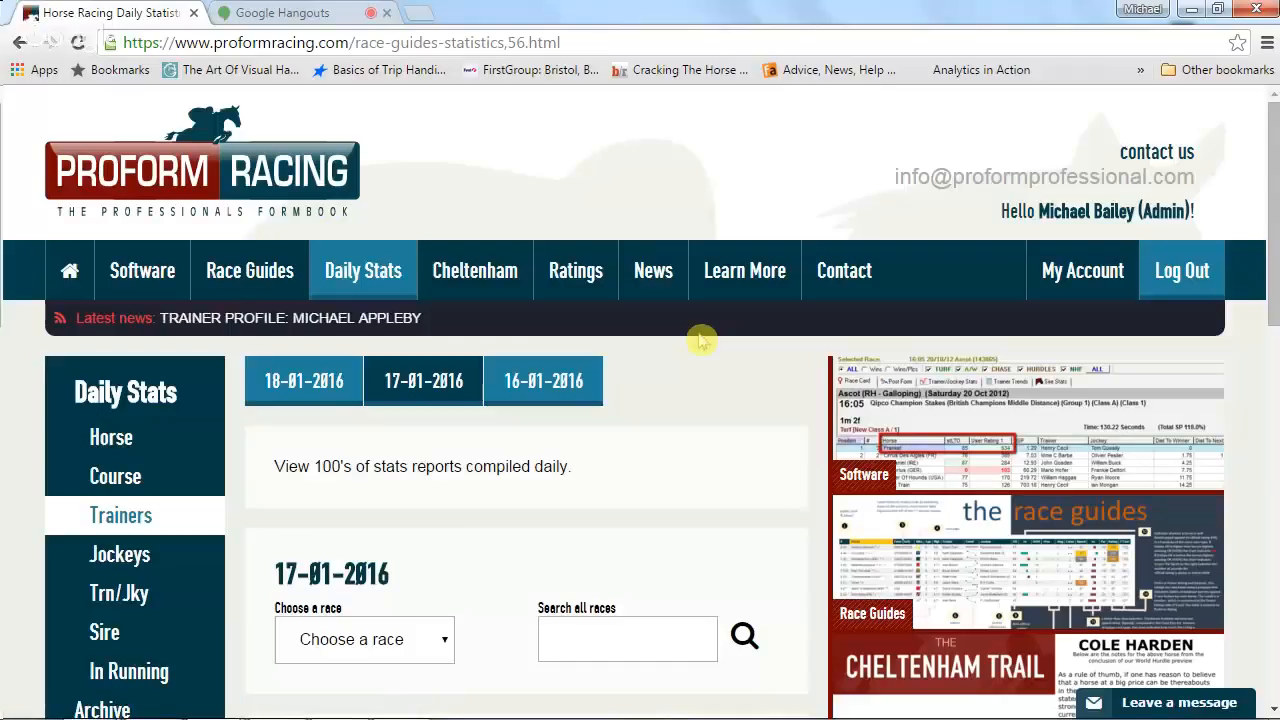
left_click(440, 396)
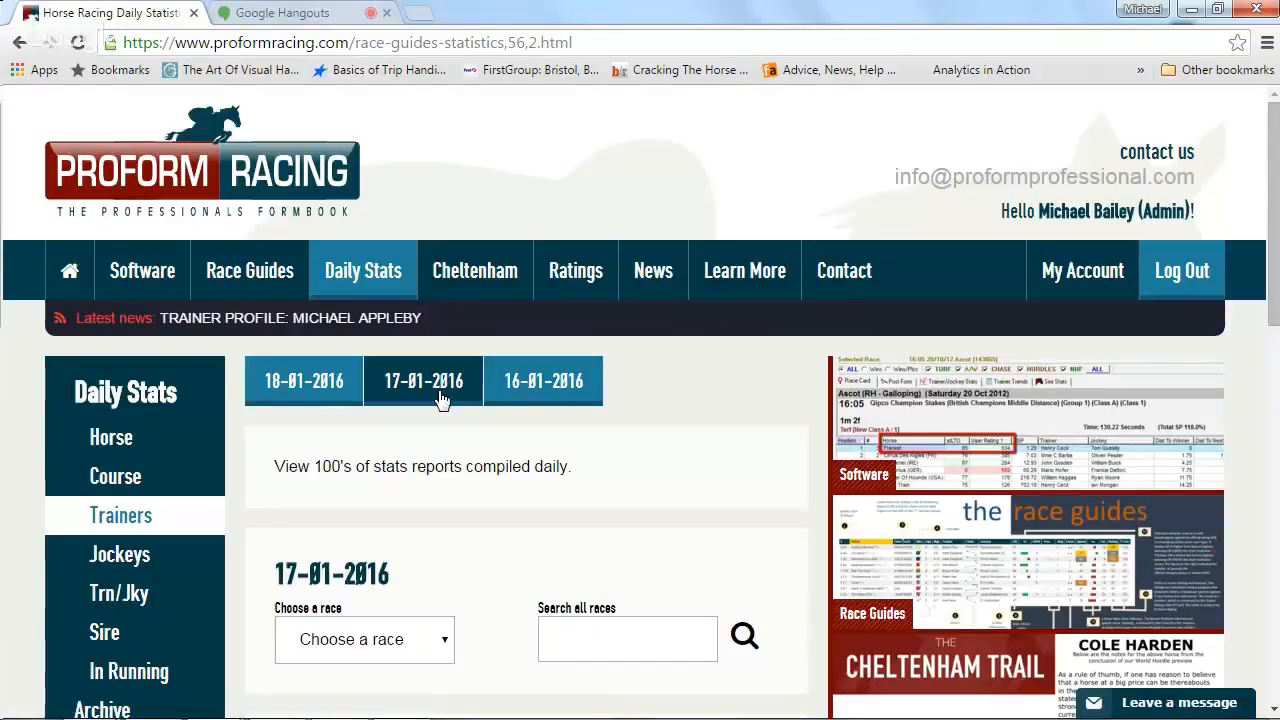
scroll(442, 398, "down", 2)
scroll(442, 398, "down", 3)
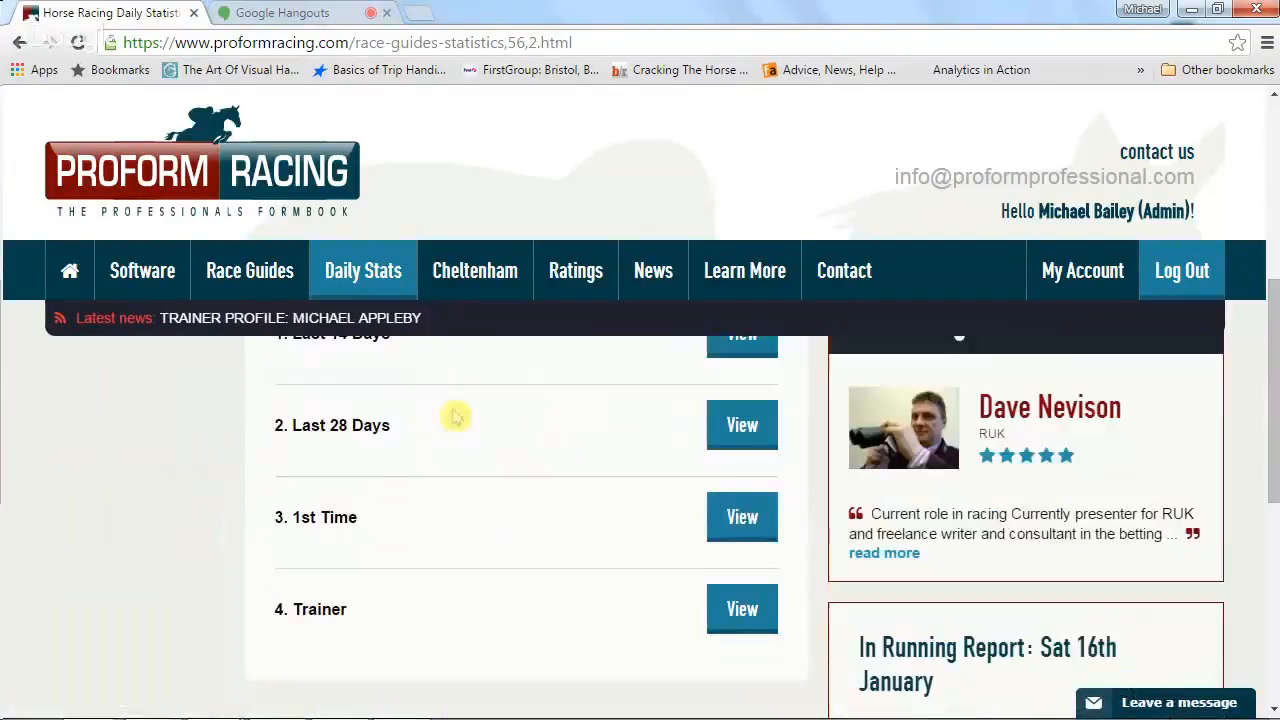
left_click(742, 517)
scroll(716, 477, "down", 2)
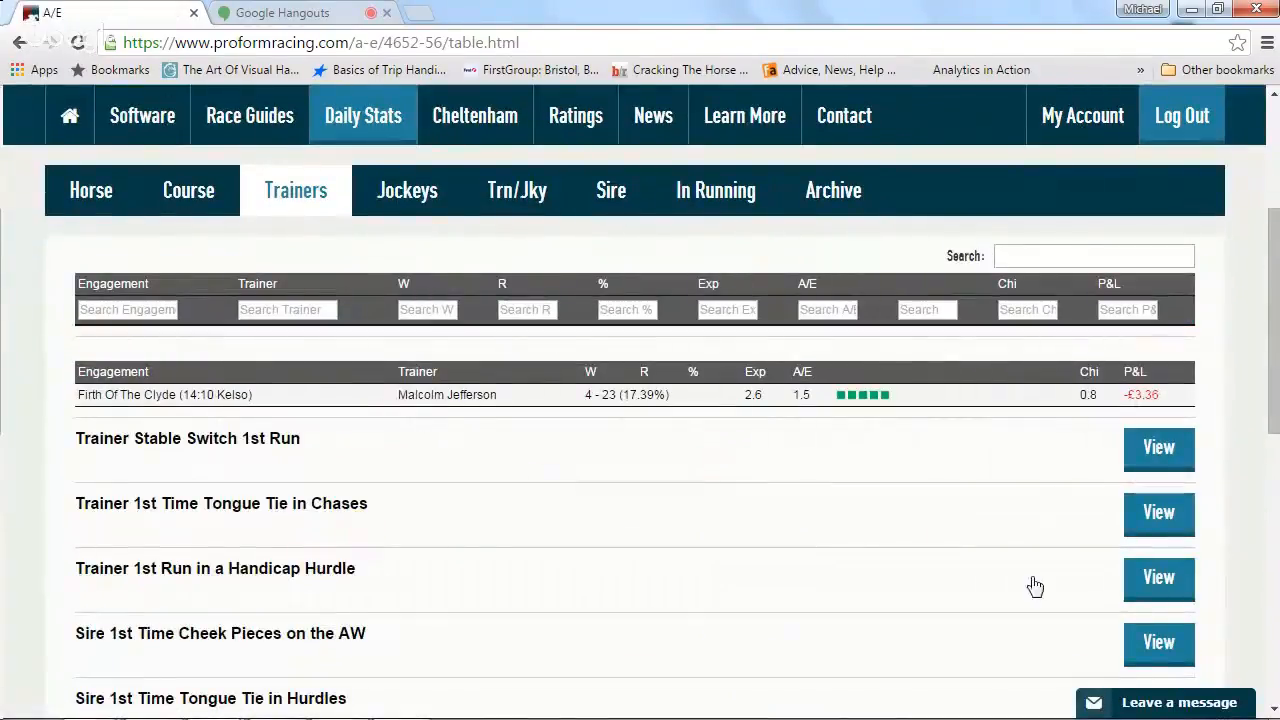
Expand Trainer 1st Run in a Handicap Hurdle and copy the trainer's name from the Bamako Moriviere row.
left_click(1153, 576)
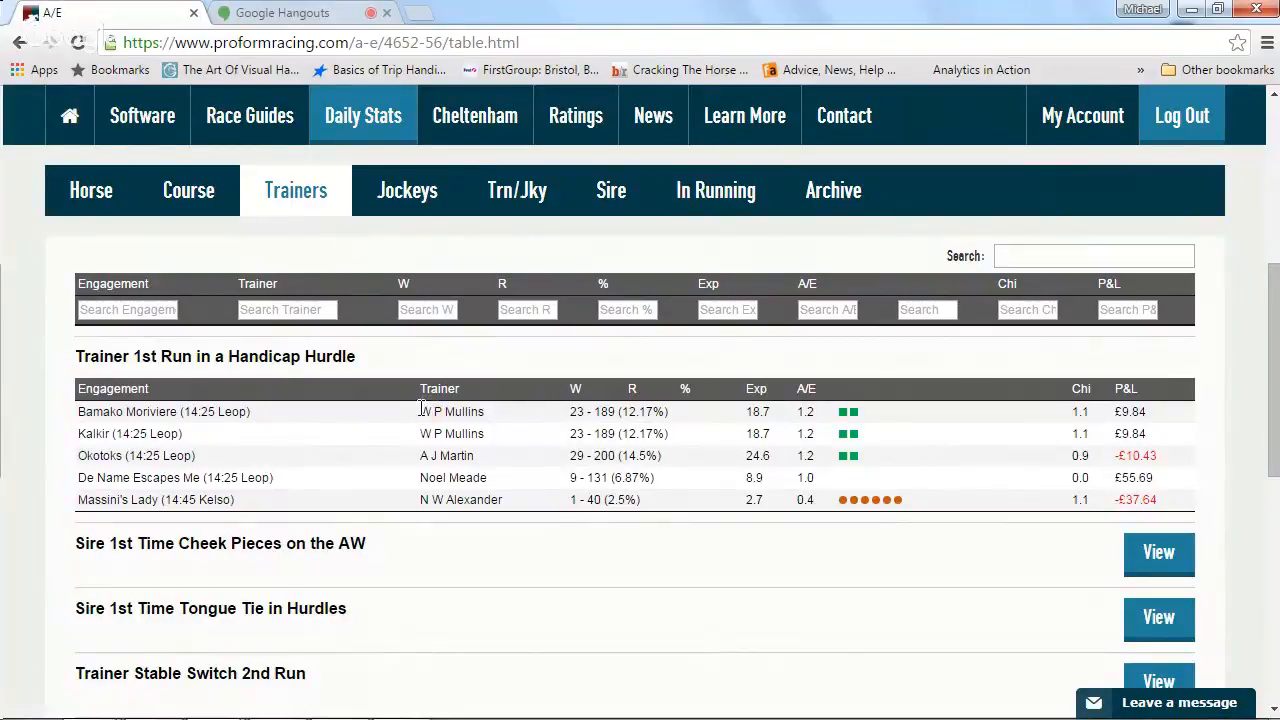
left_click_drag(417, 411, 505, 420)
right_click(472, 411)
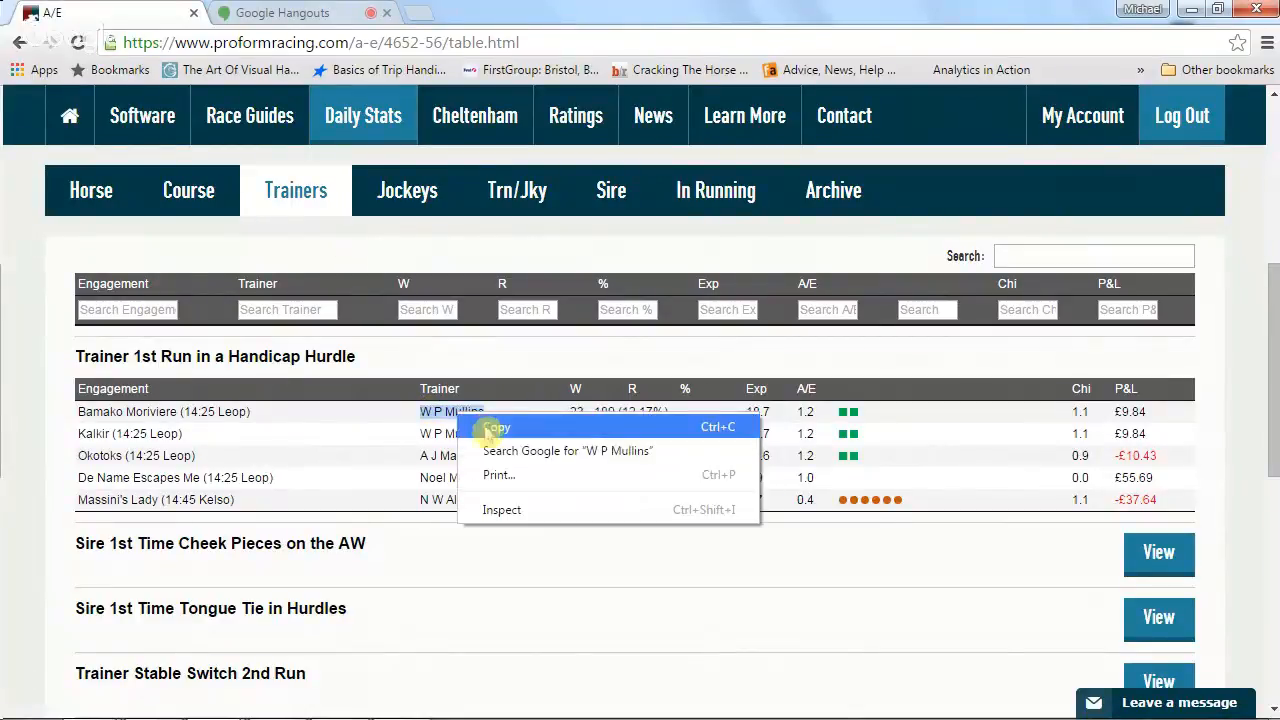
left_click(490, 422)
Switch to the Proform Professional System Builder and review its Horse, Classifications, Race and Date filters.
left_click(278, 700)
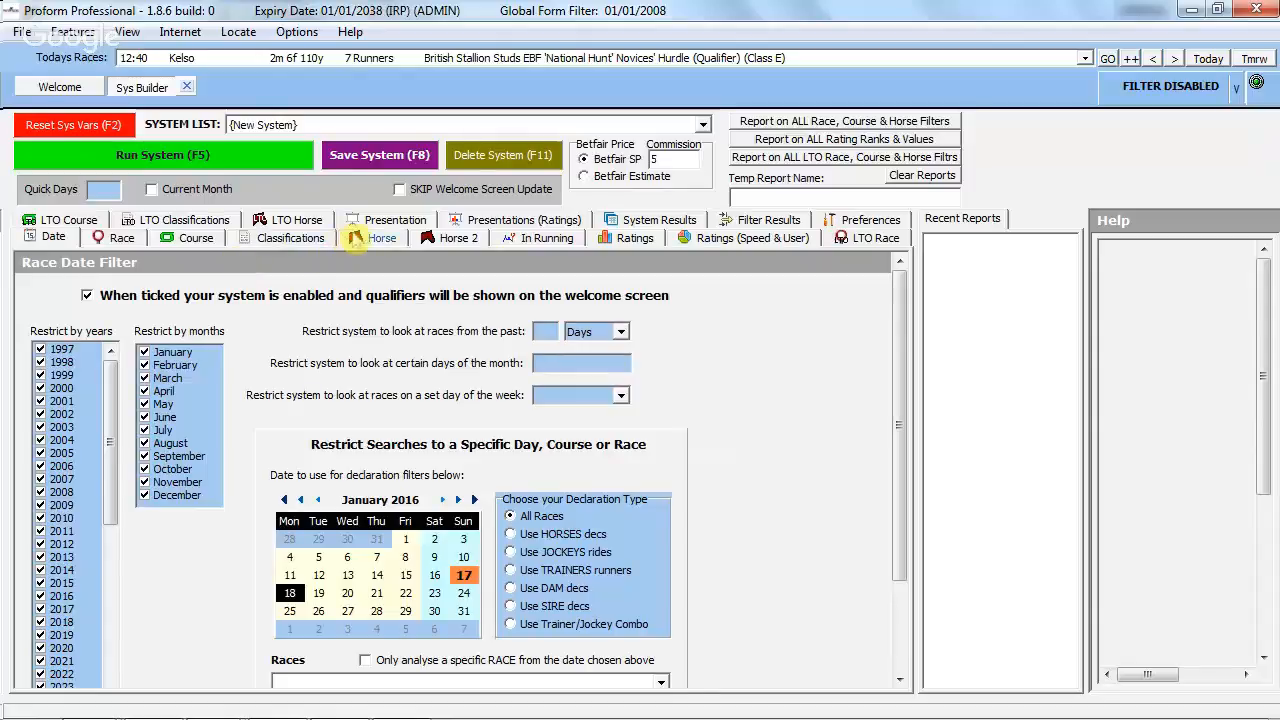
left_click(355, 238)
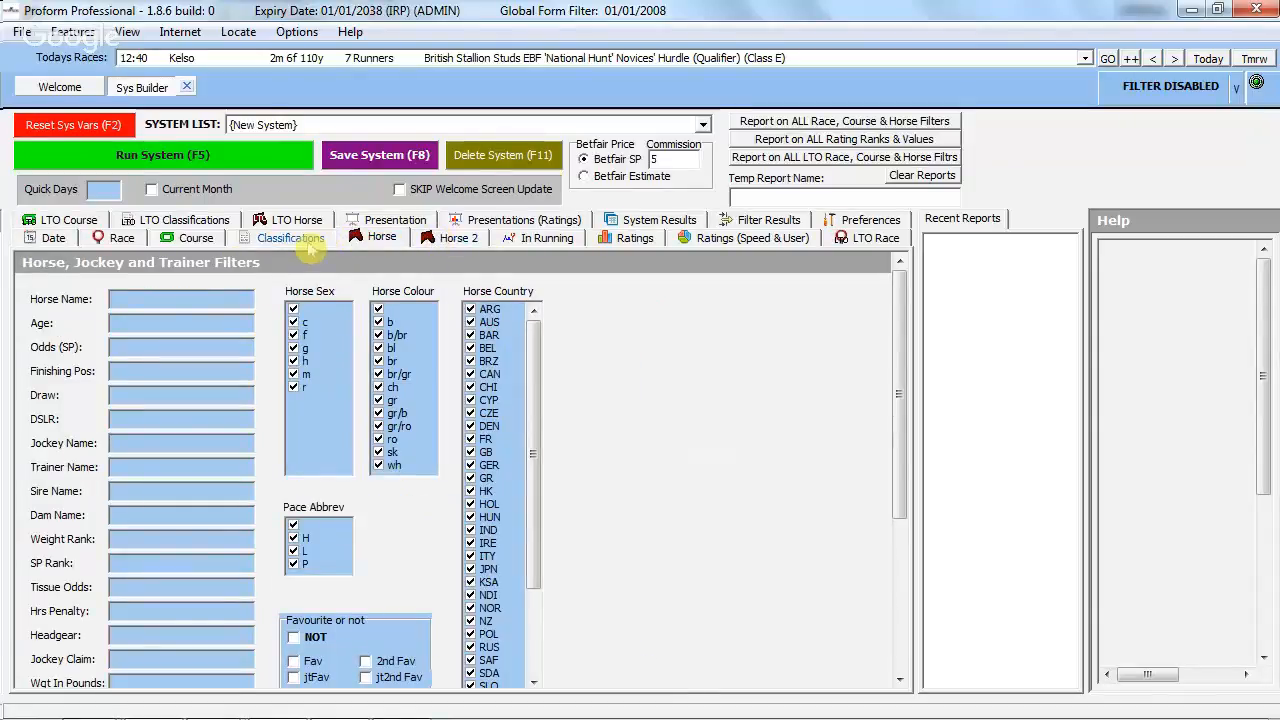
left_click(306, 239)
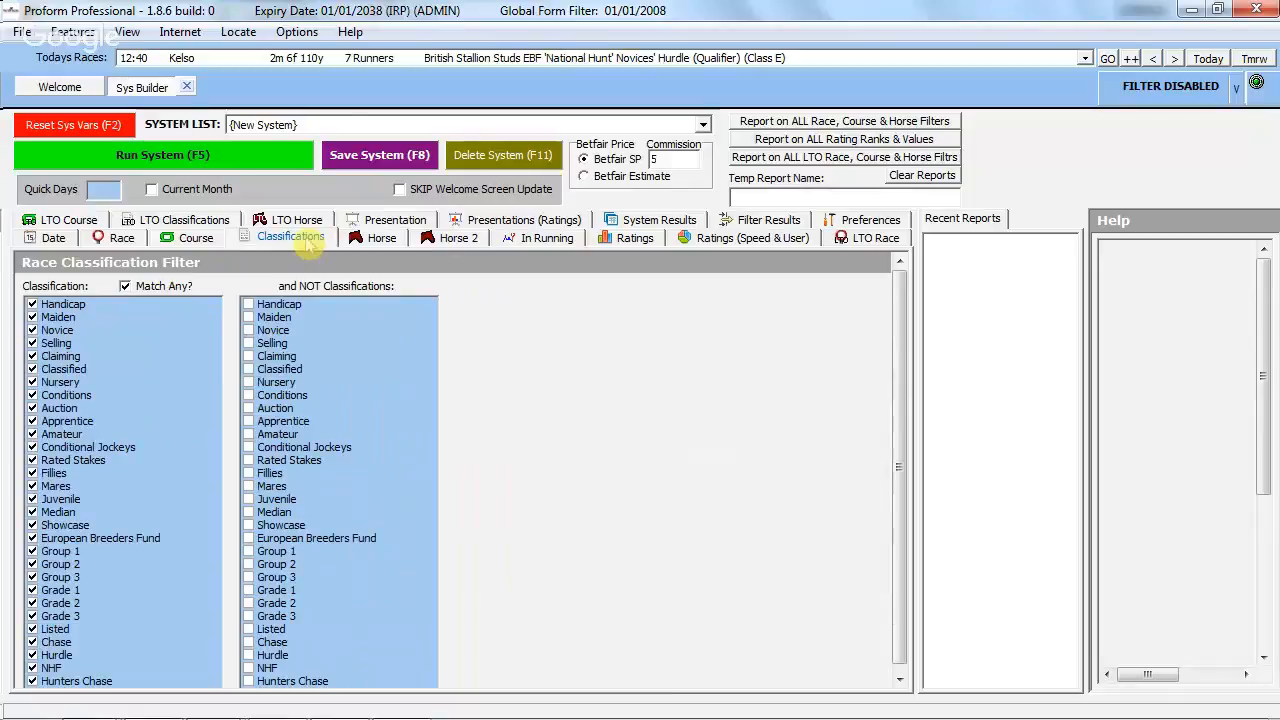
left_click(120, 237)
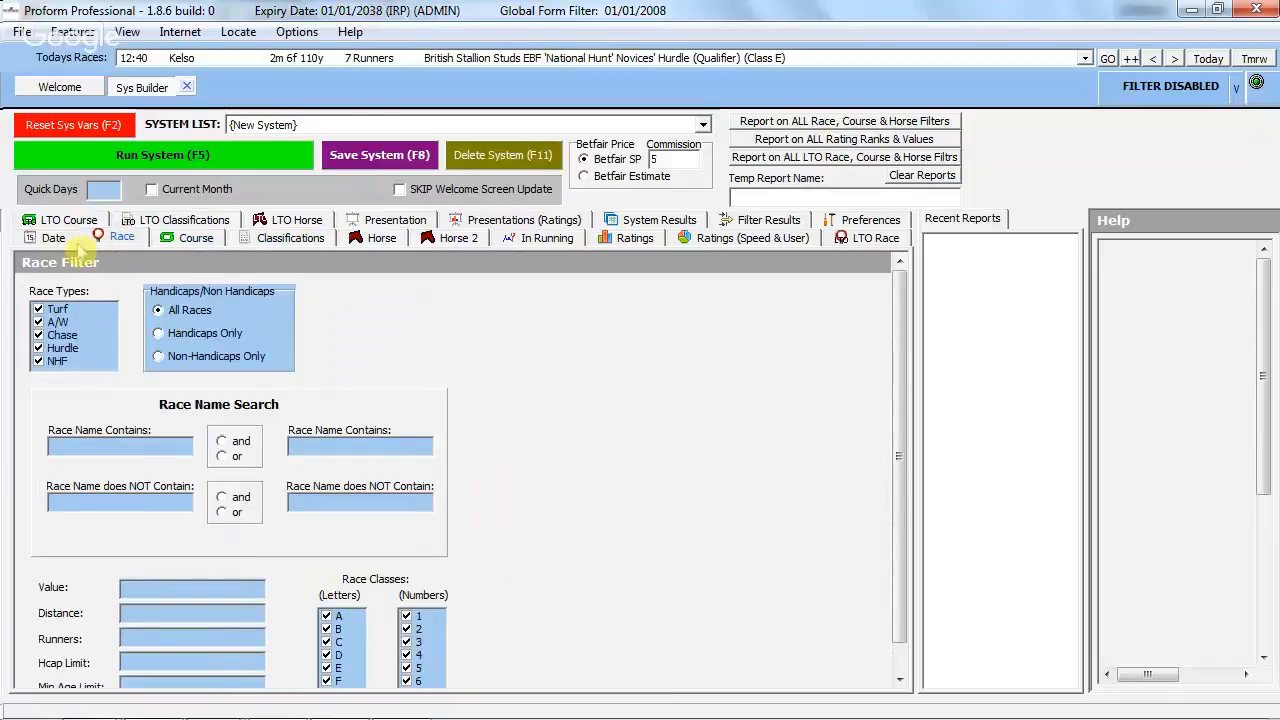
left_click(53, 238)
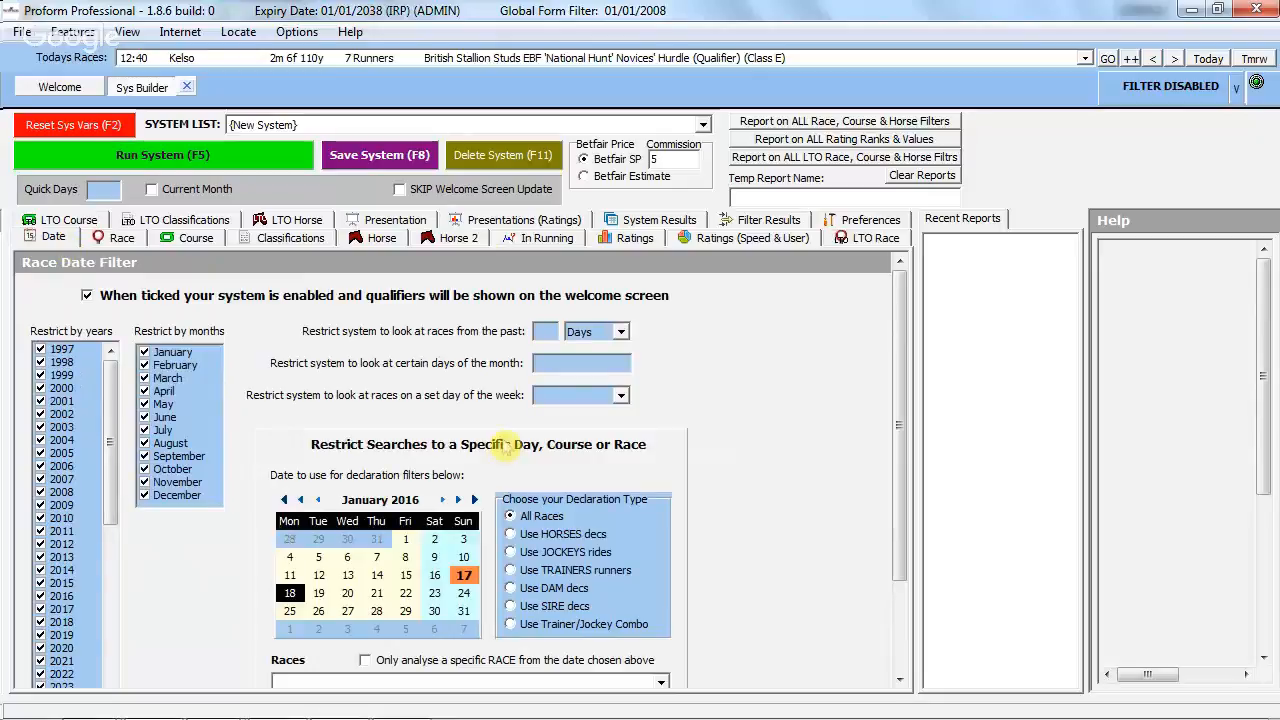
Paste the copied trainer's name into the system's Trainer Name filter.
left_click(378, 240)
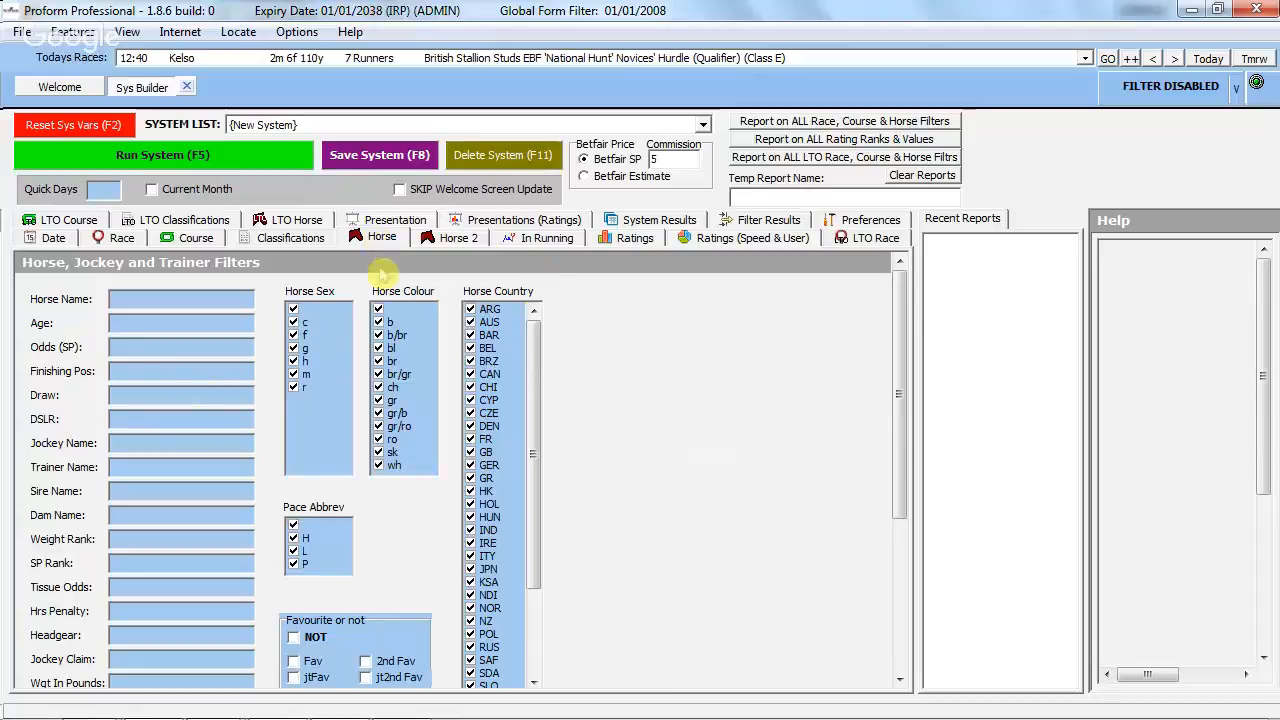
left_click(155, 467)
right_click(157, 466)
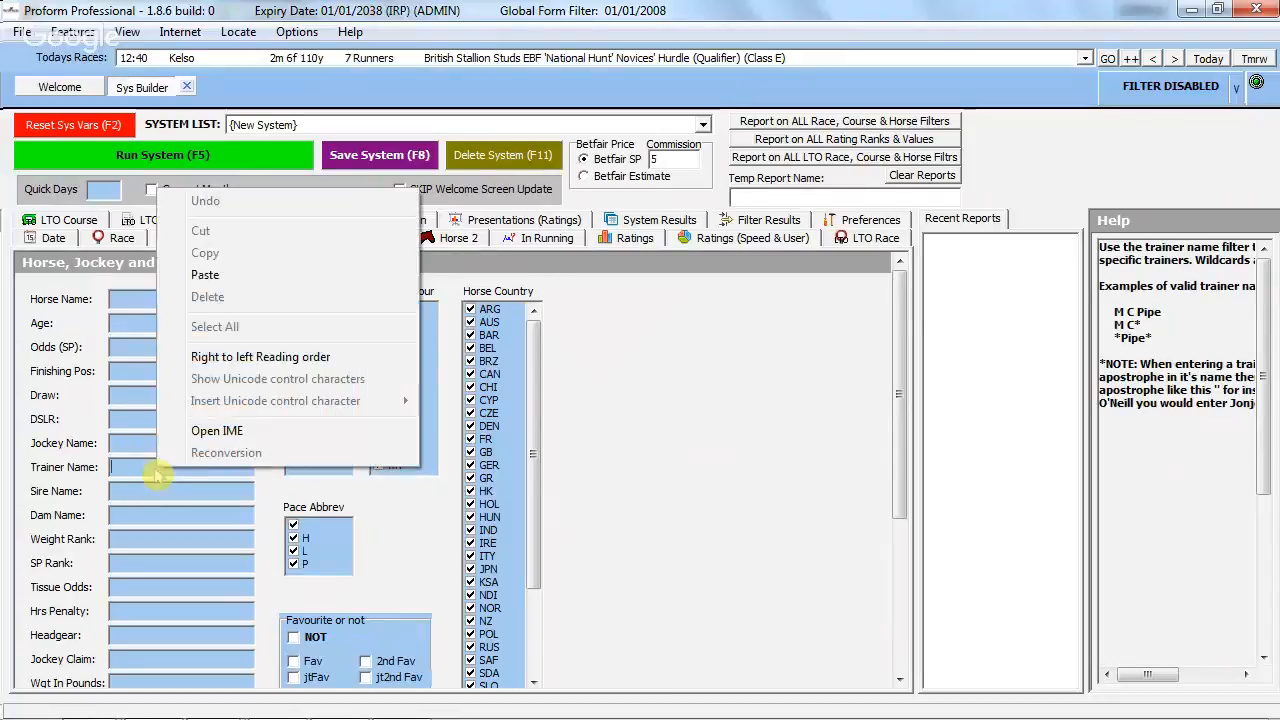
left_click(227, 280)
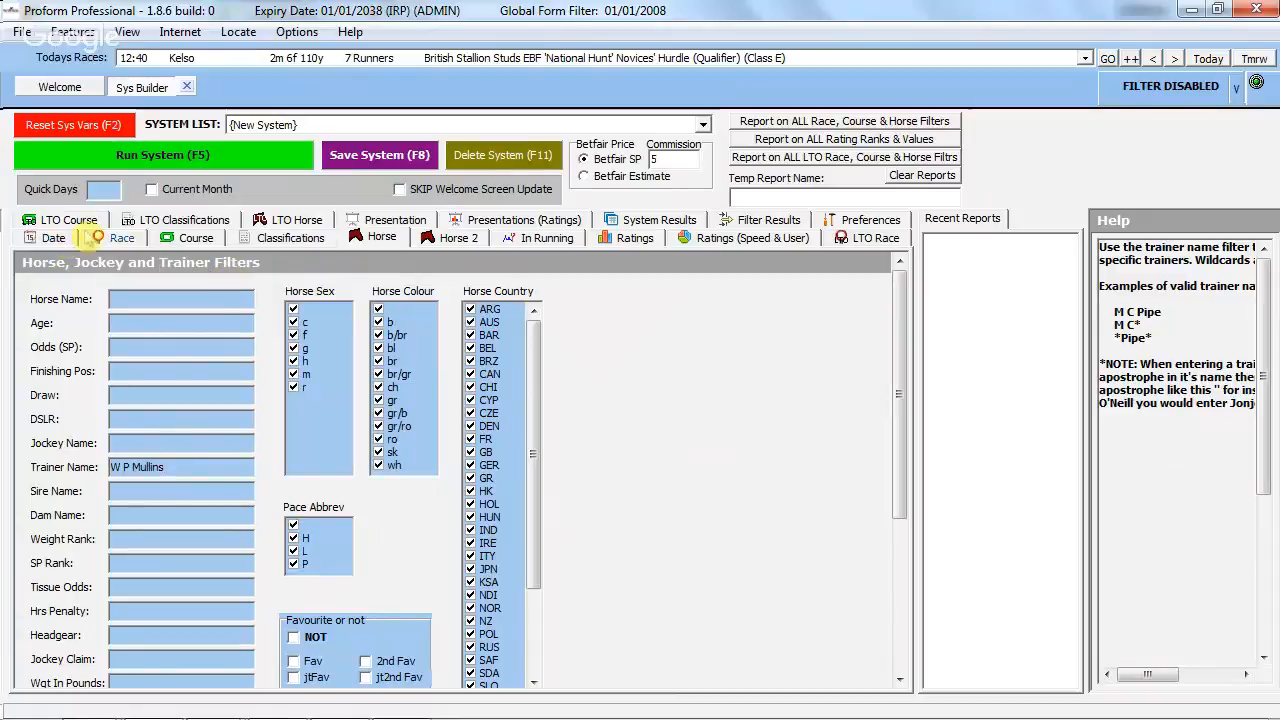
Restrict the system's race filter to the Hurdle race type and Handicaps Only.
left_click(118, 238)
right_click(104, 322)
left_click(150, 349)
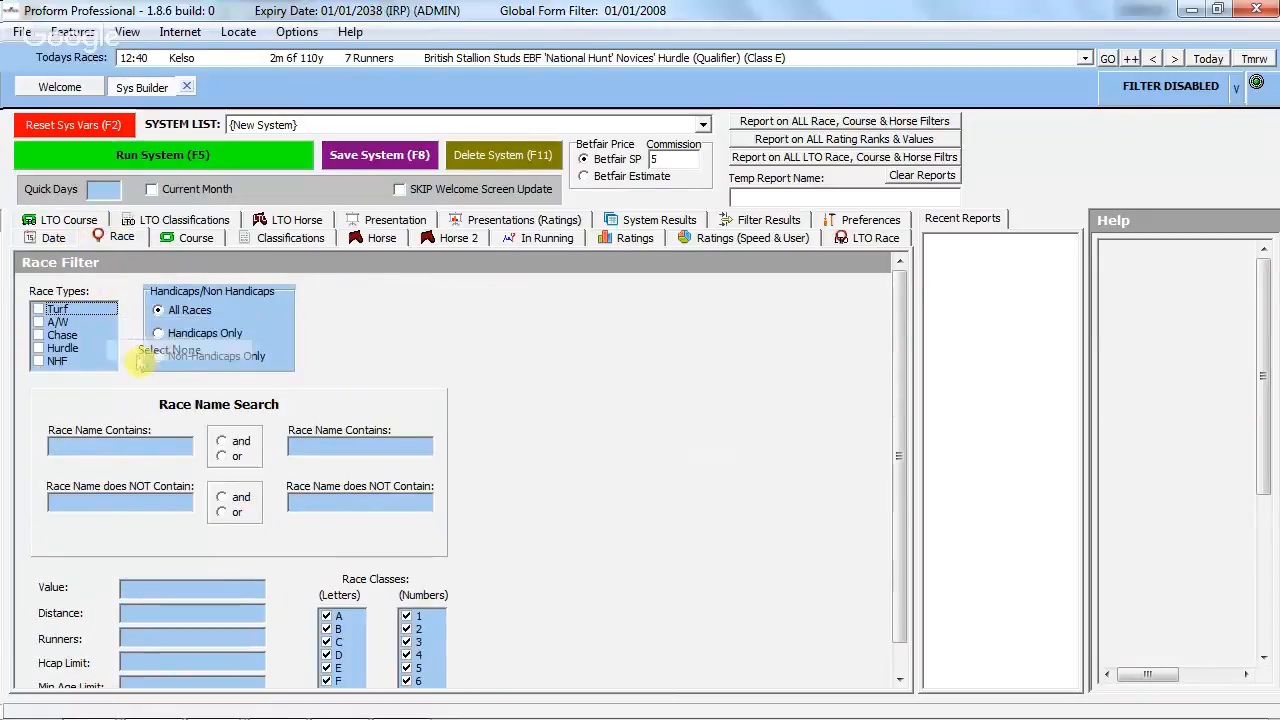
left_click(38, 348)
left_click(174, 336)
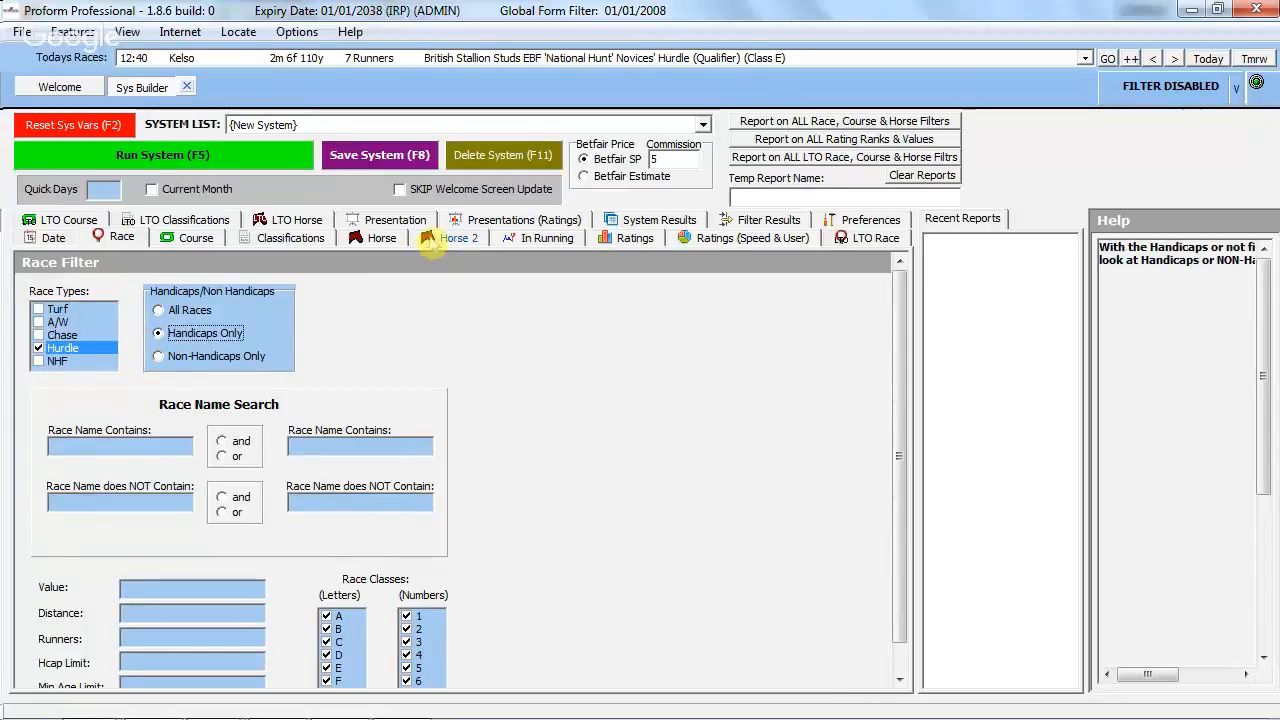
Set the number of previous handicap runs over hurdles to 0 and run the system without date restrictions.
left_click(440, 240)
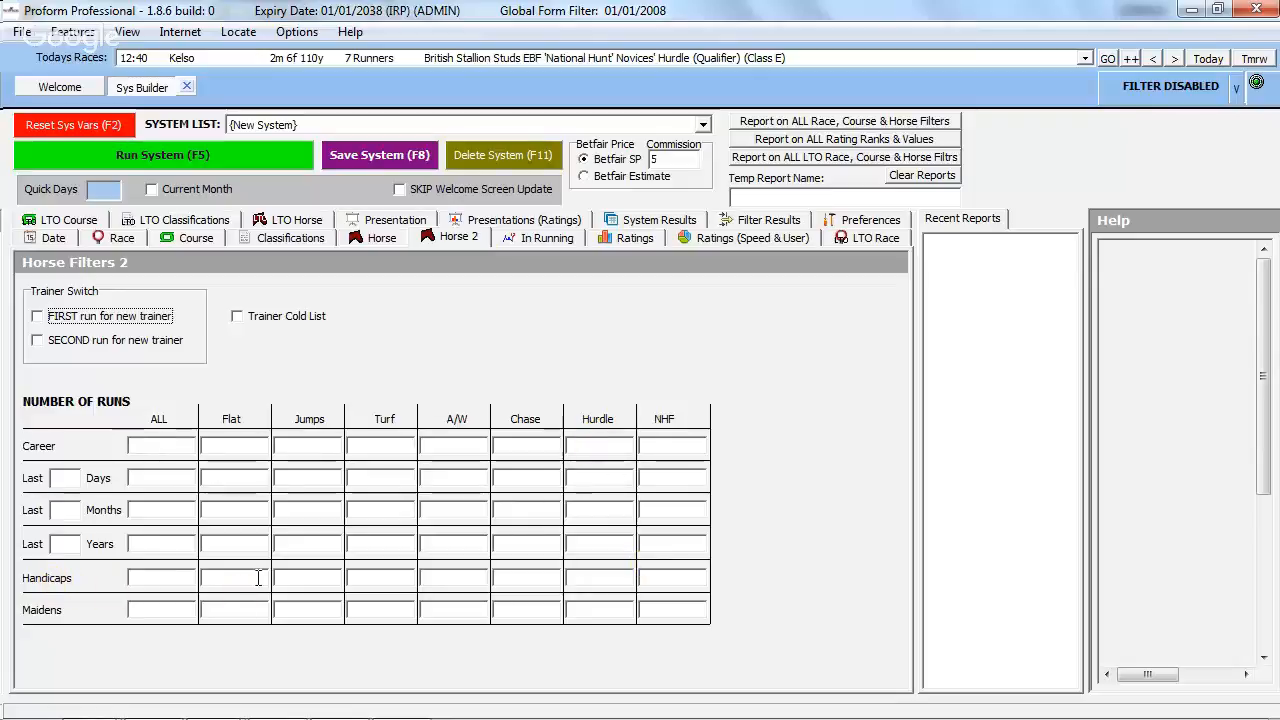
left_click(592, 578)
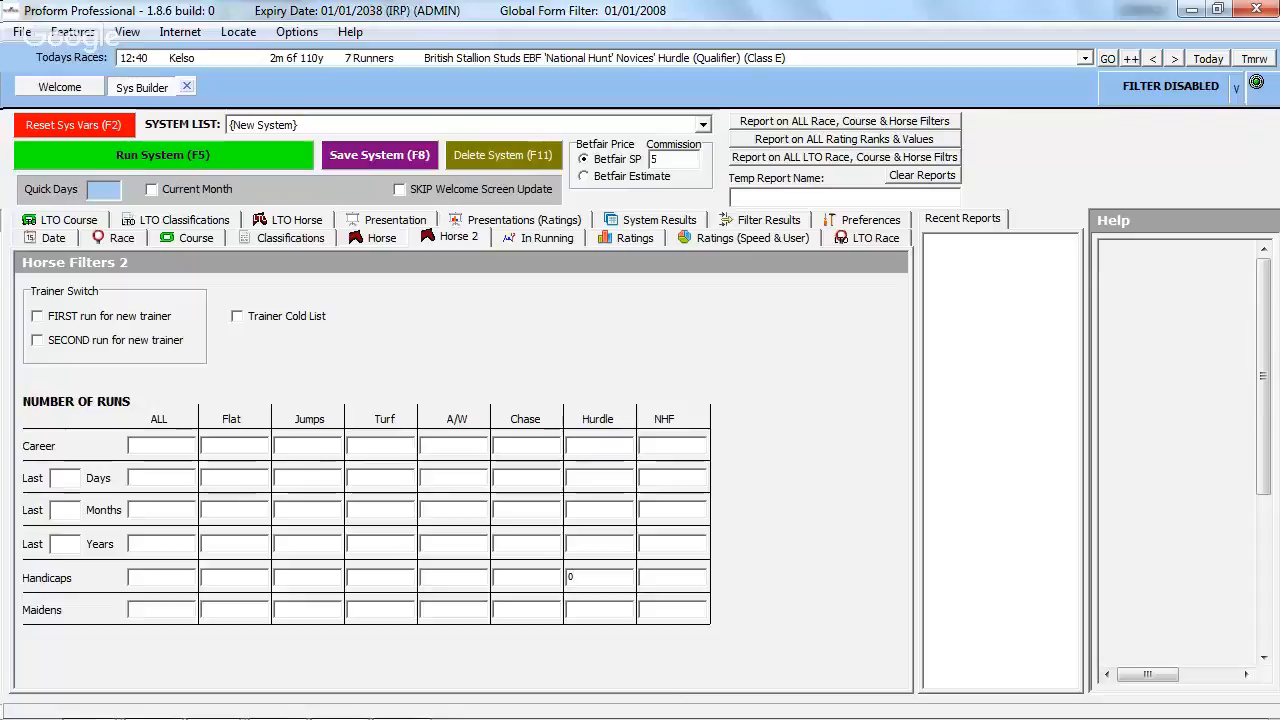
left_click(163, 157)
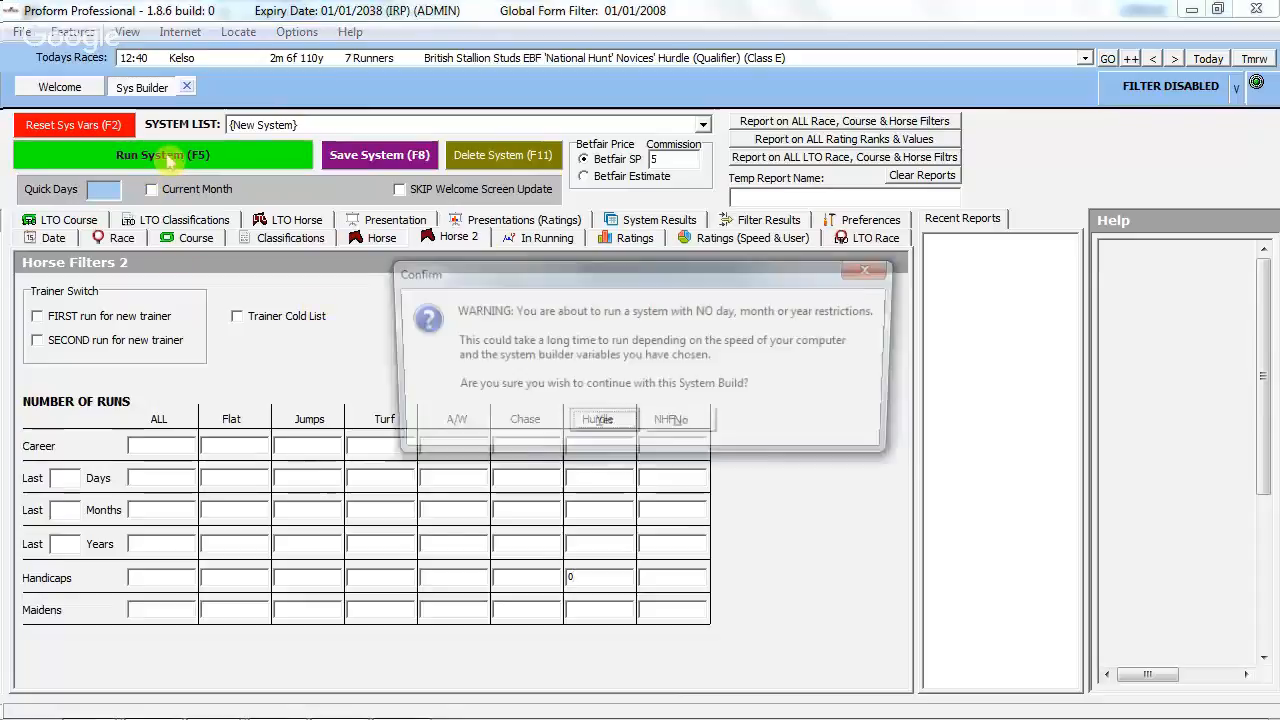
left_click(601, 425)
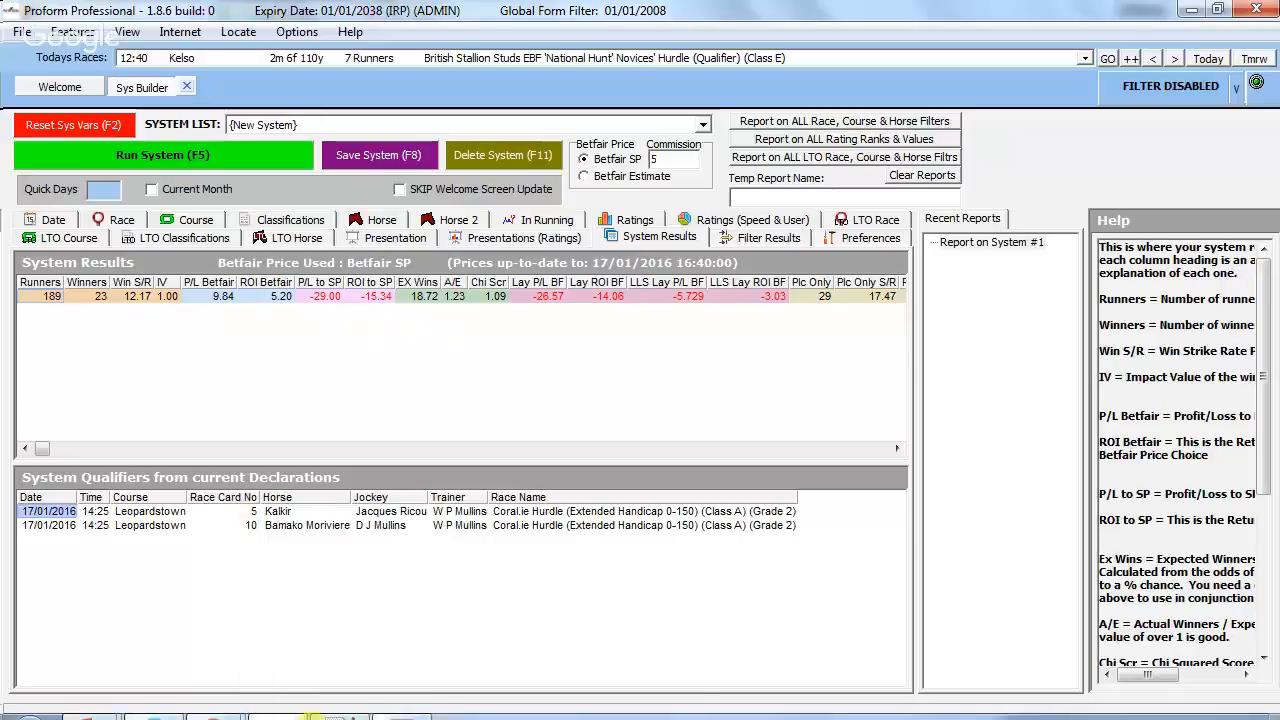
Compare the system results with the website's Trainer 1st Run in a Handicap Hurdle table and examine the remaining result columns.
mouse_move(228, 708)
left_click(207, 627)
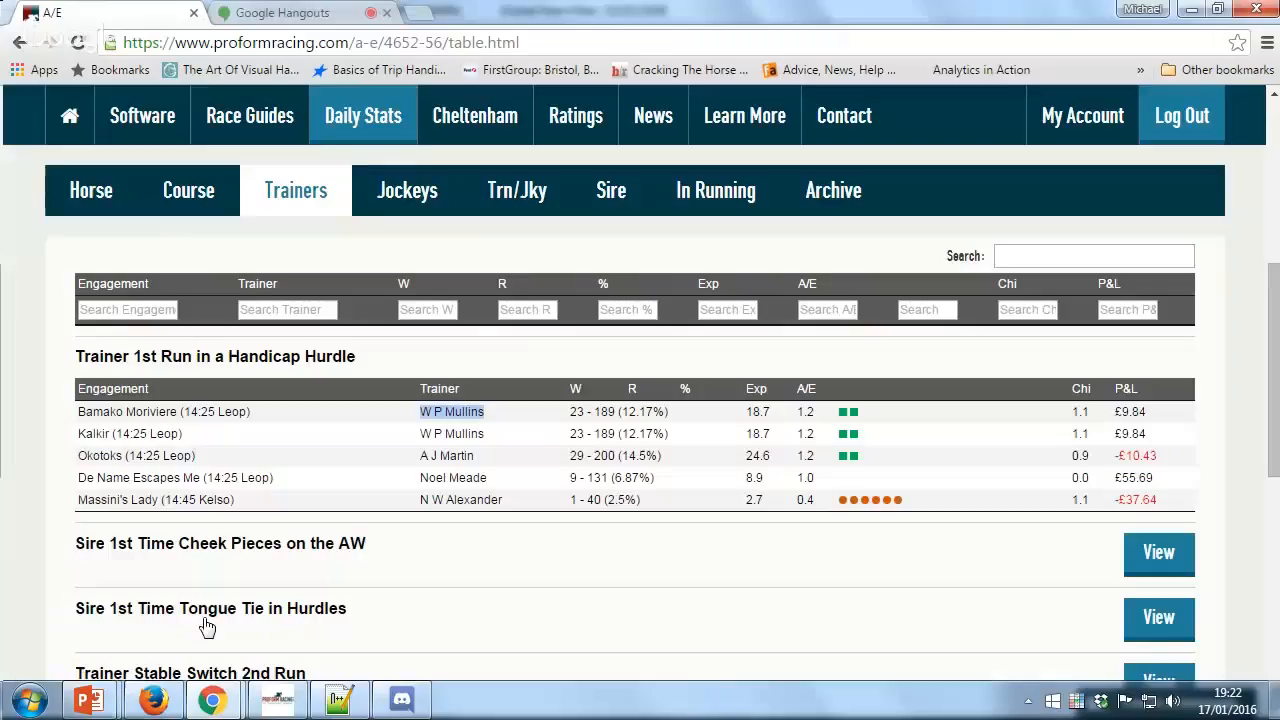
left_click(280, 702)
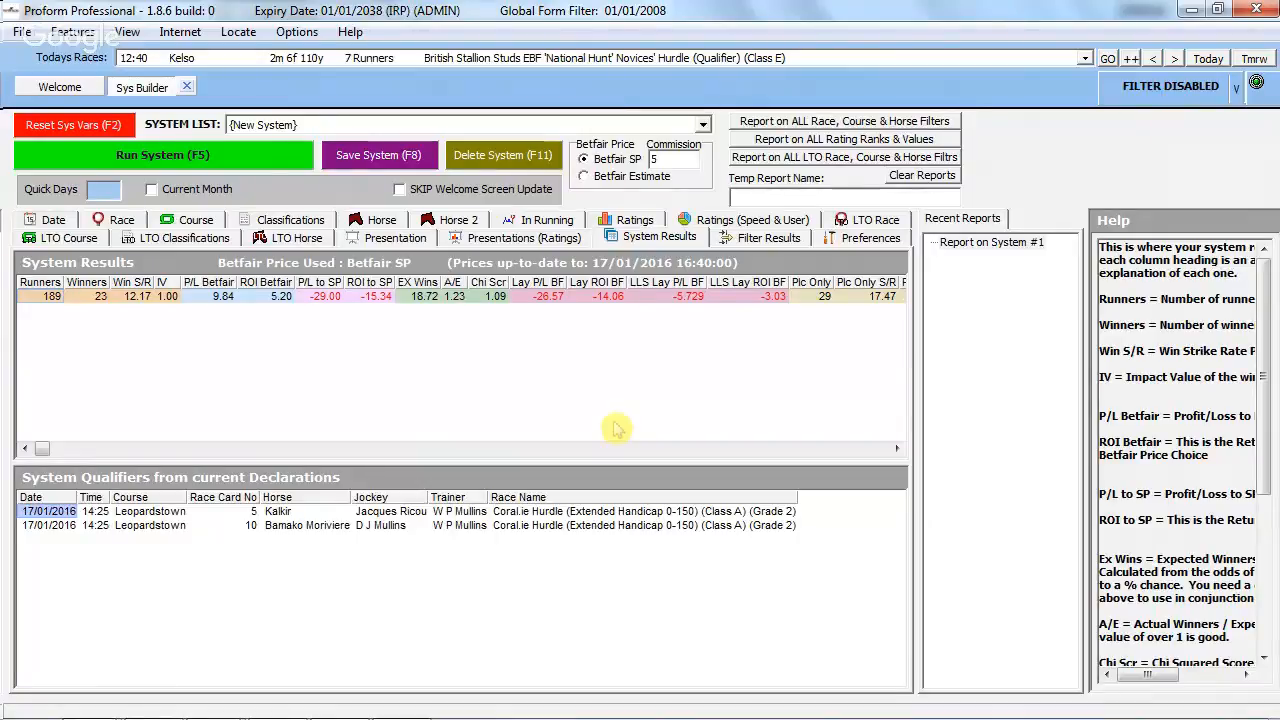
left_click(261, 449)
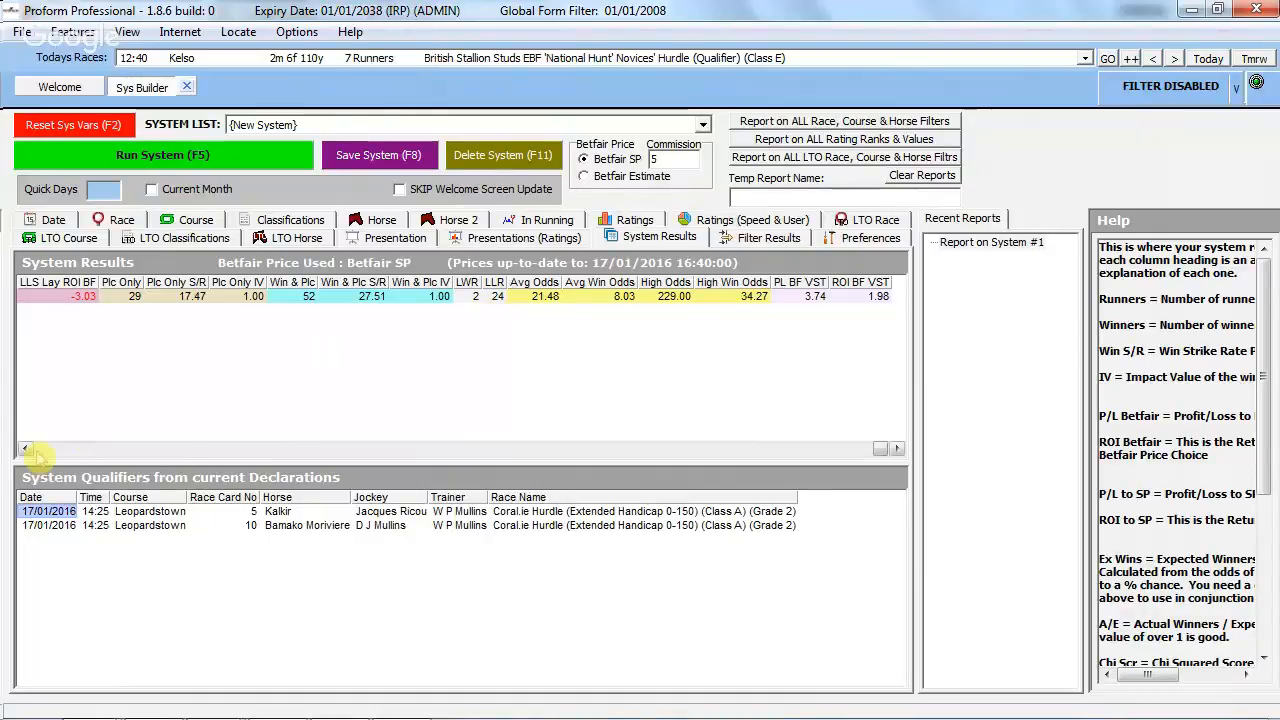
left_click(34, 448)
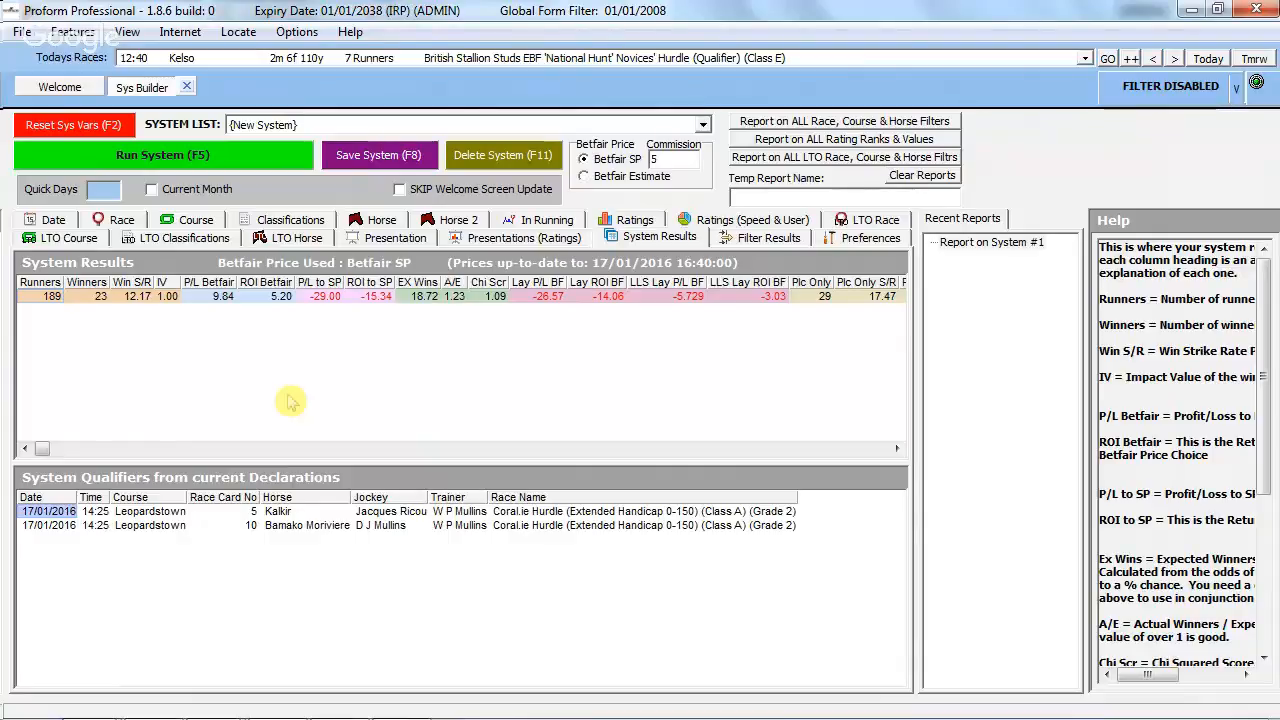
Rerun the system with results broken down by year and enlarge the System Results area to show every year.
left_click(364, 241)
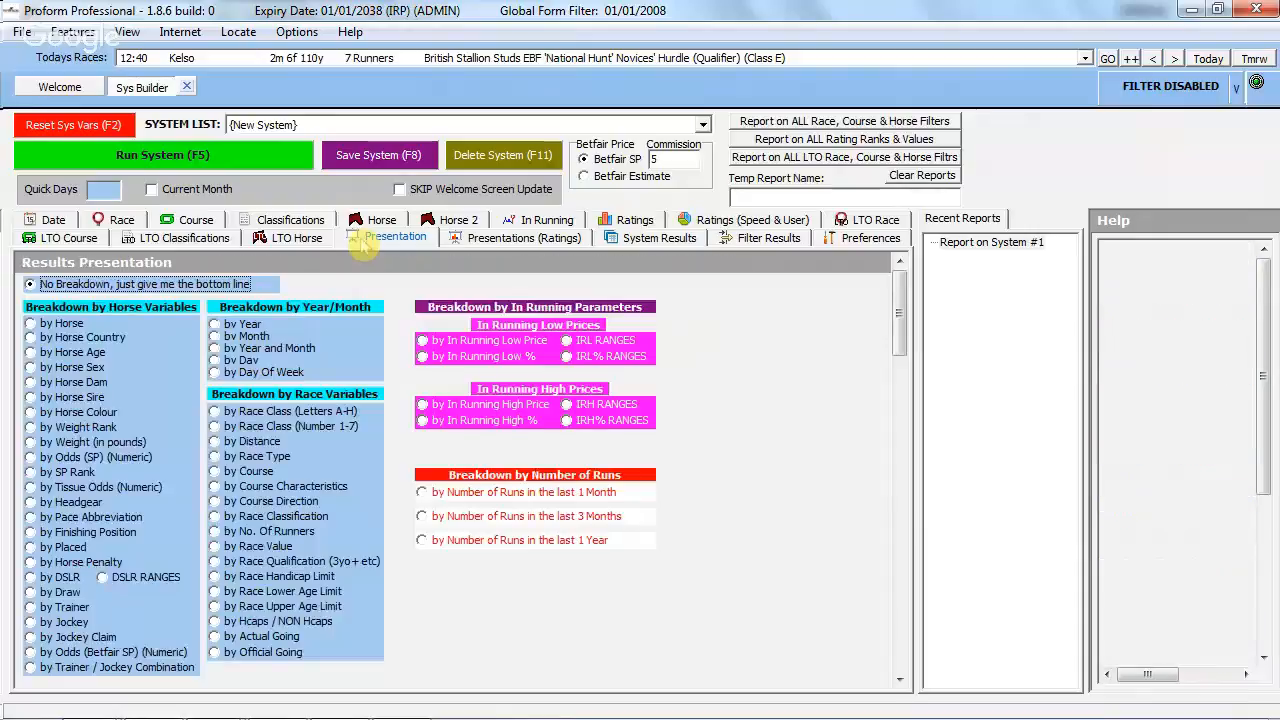
left_click(246, 325)
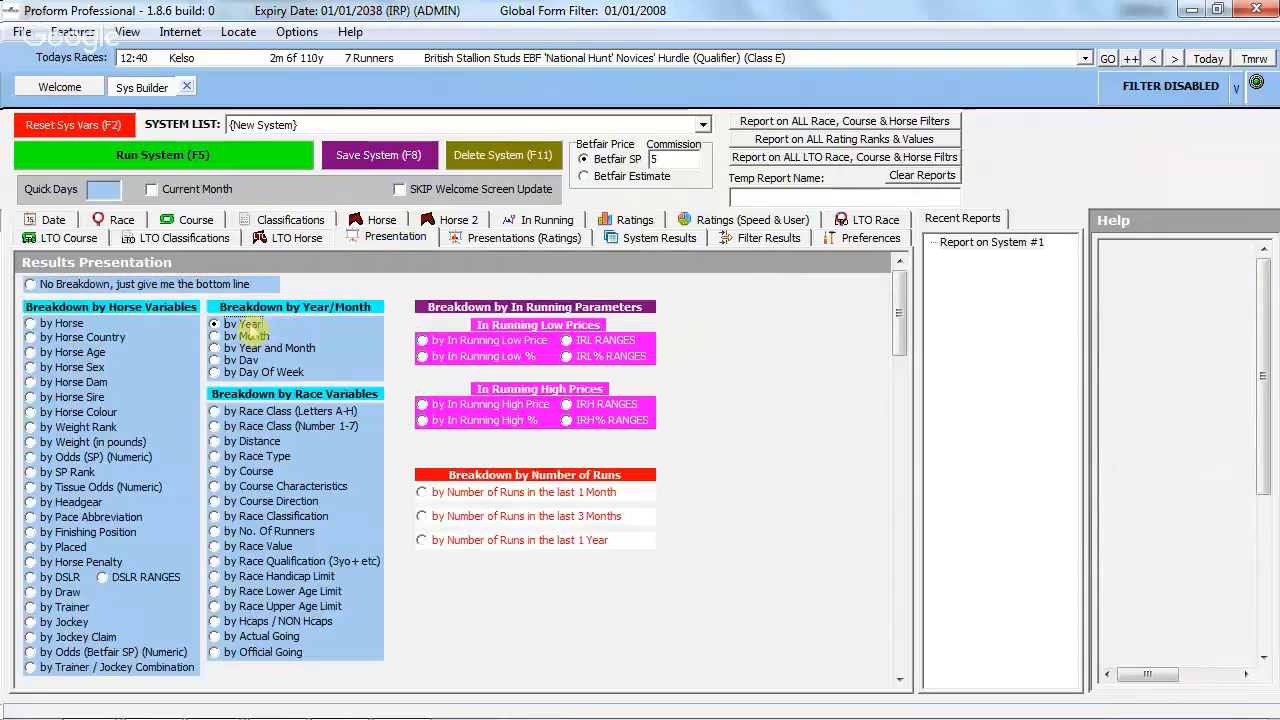
left_click(242, 157)
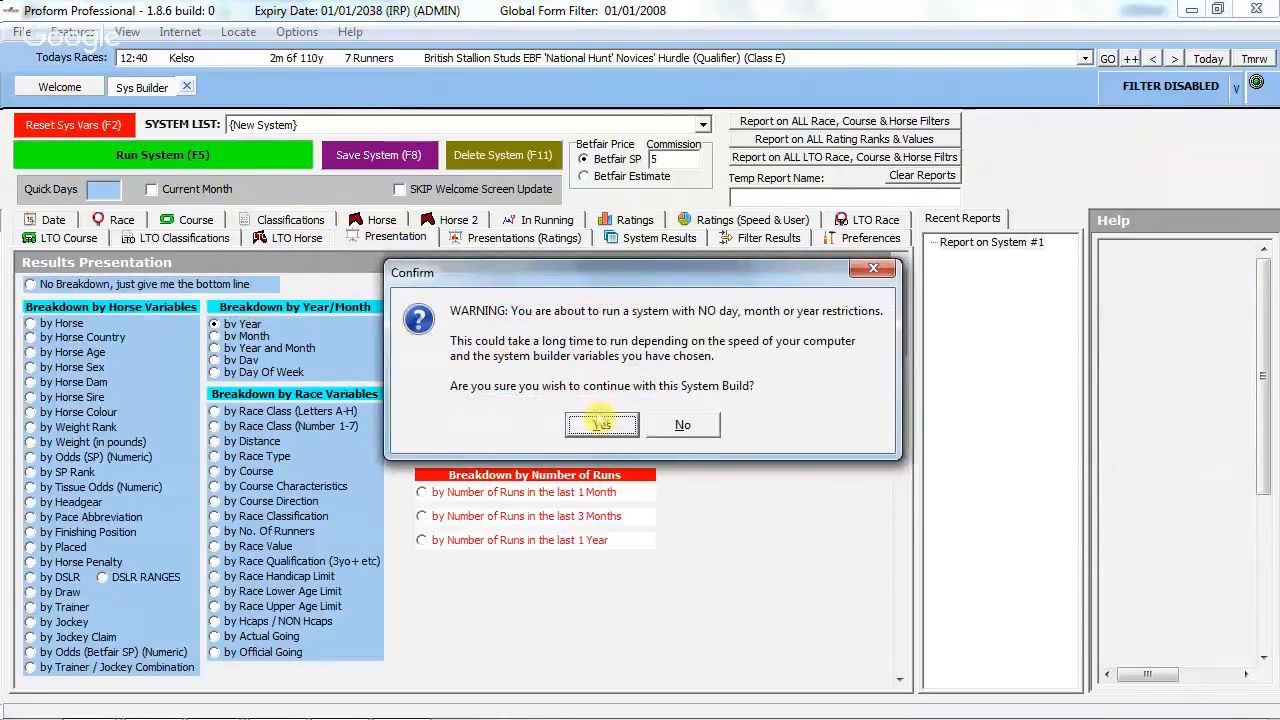
left_click(601, 424)
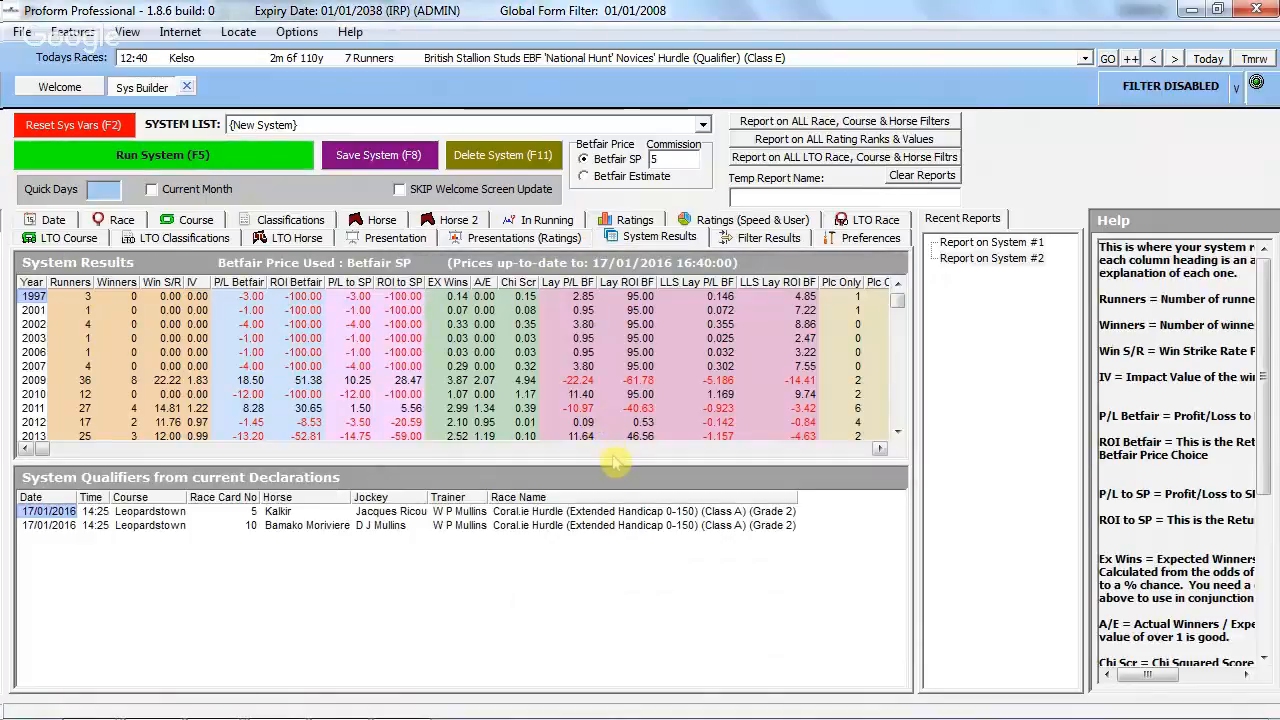
left_click_drag(614, 461, 639, 556)
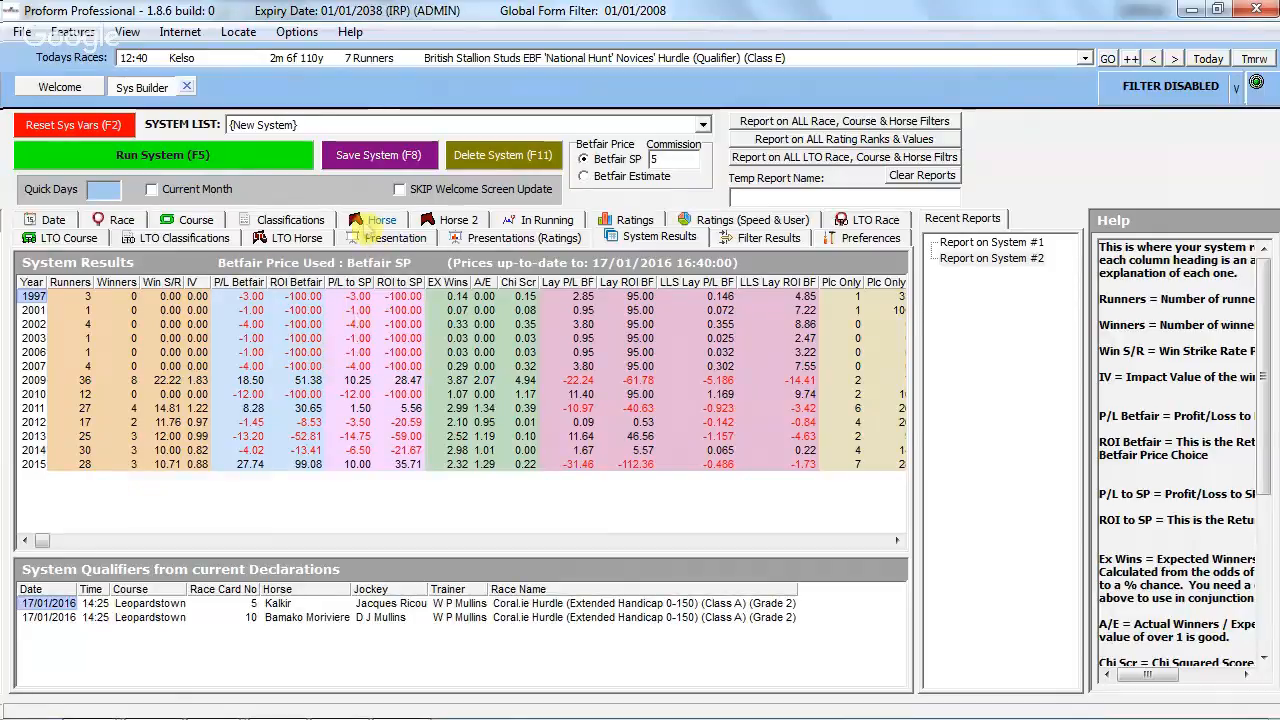
Clear the Trainer Name filter and rerun the system for all trainers.
left_click(357, 220)
left_click_drag(205, 467, 68, 478)
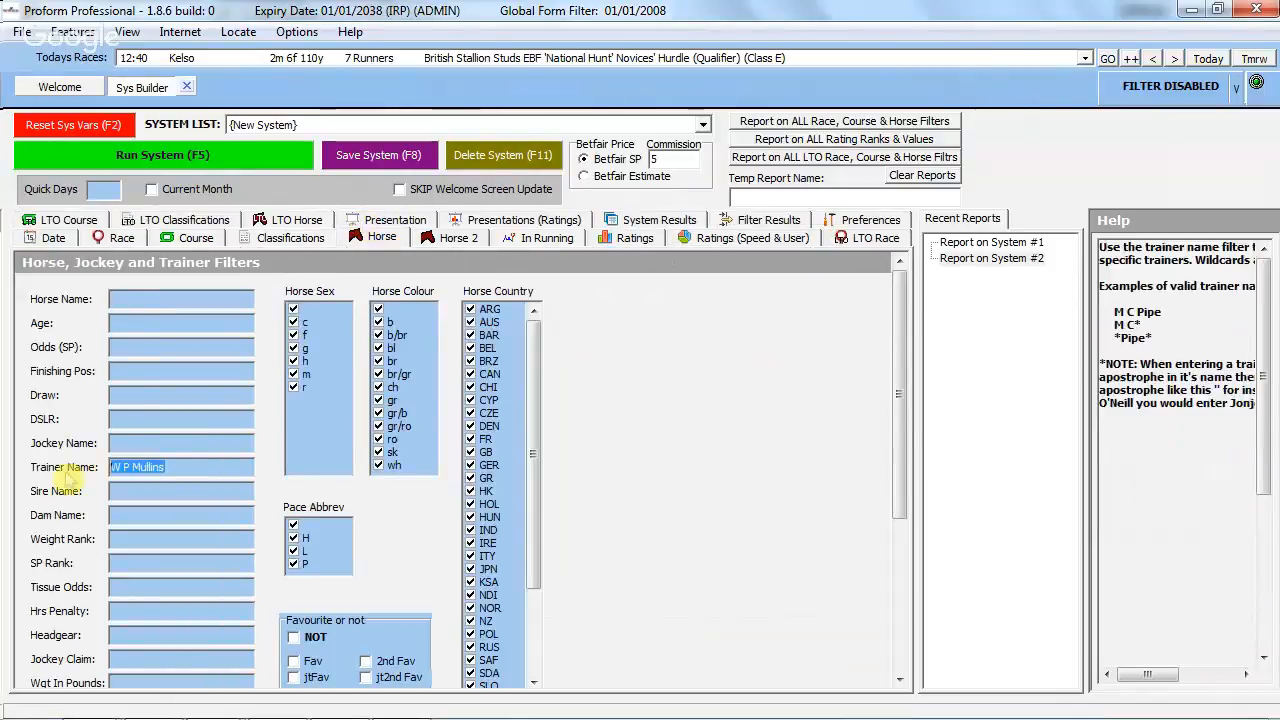
key("Delete")
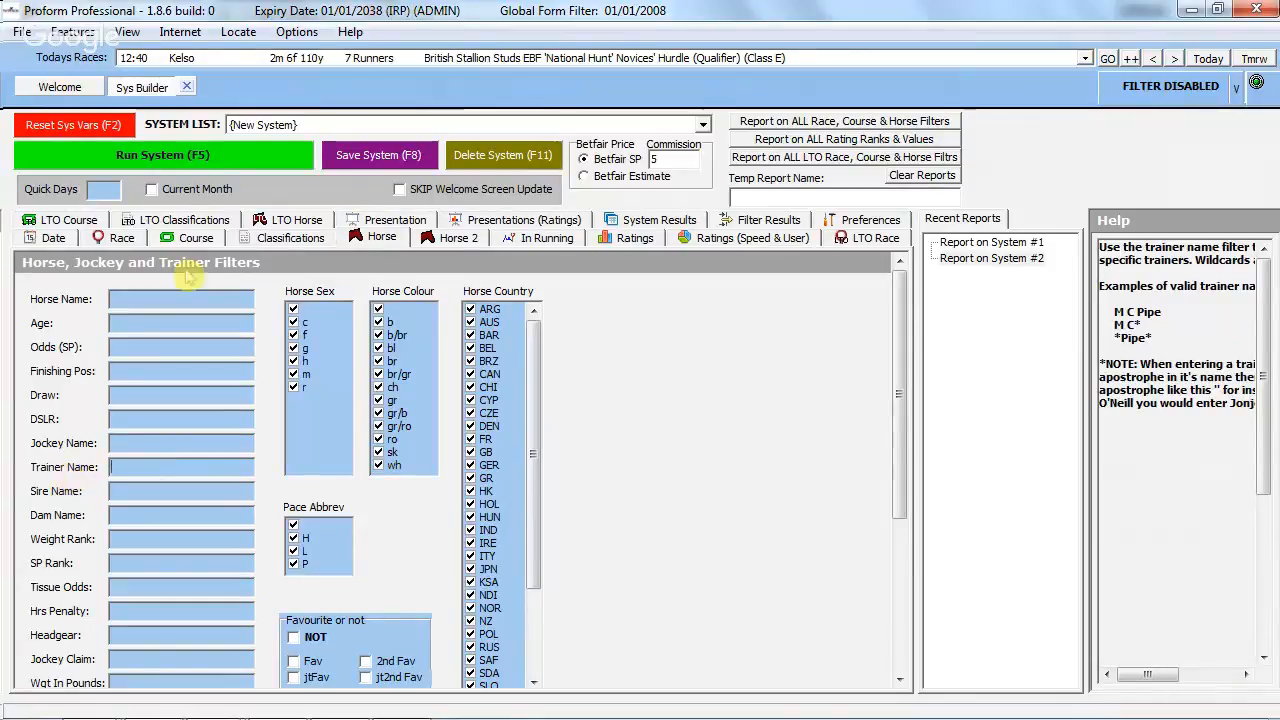
left_click(215, 155)
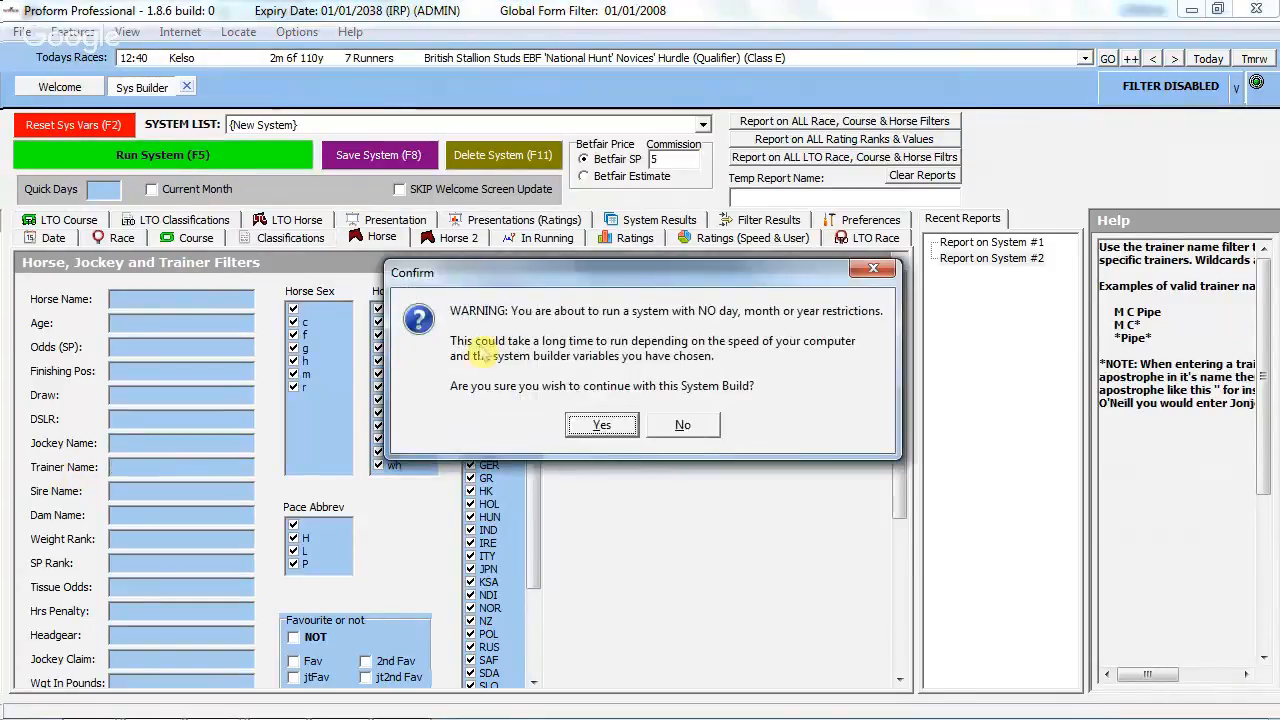
left_click(601, 426)
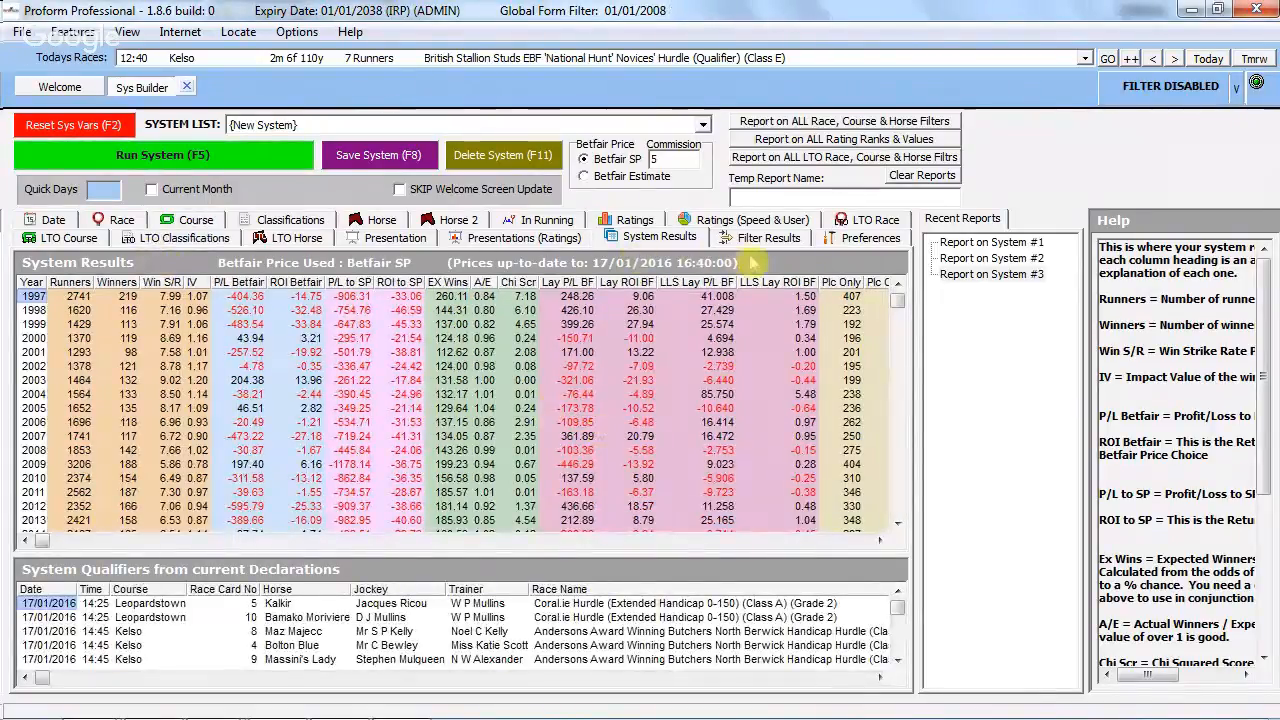
Change the results breakdown to by Trainer and rerun the system.
left_click(392, 239)
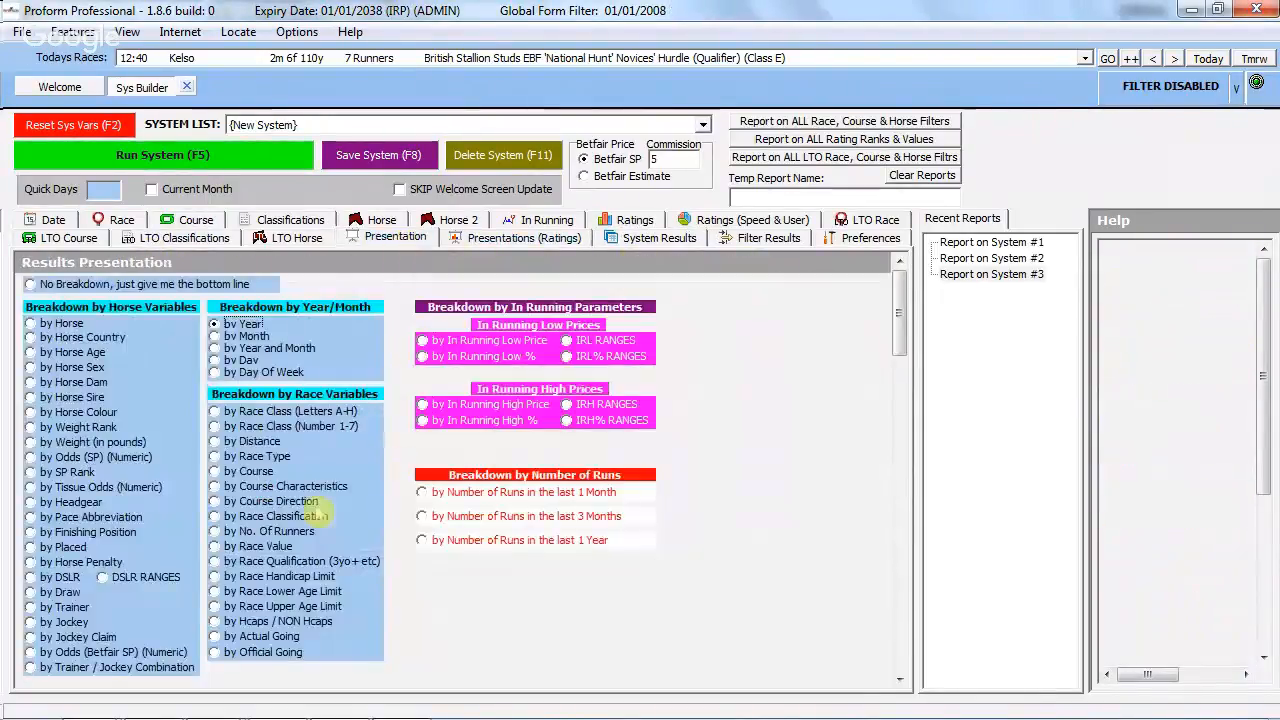
left_click(65, 607)
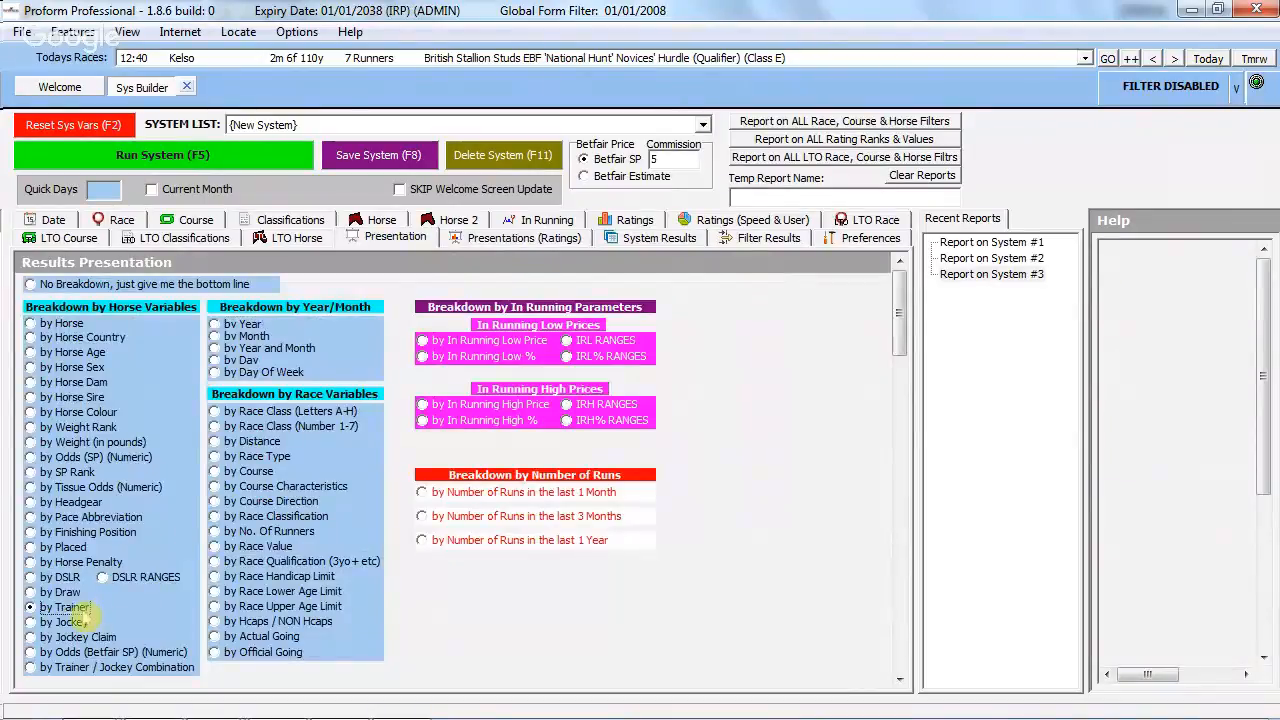
left_click(182, 166)
left_click(590, 422)
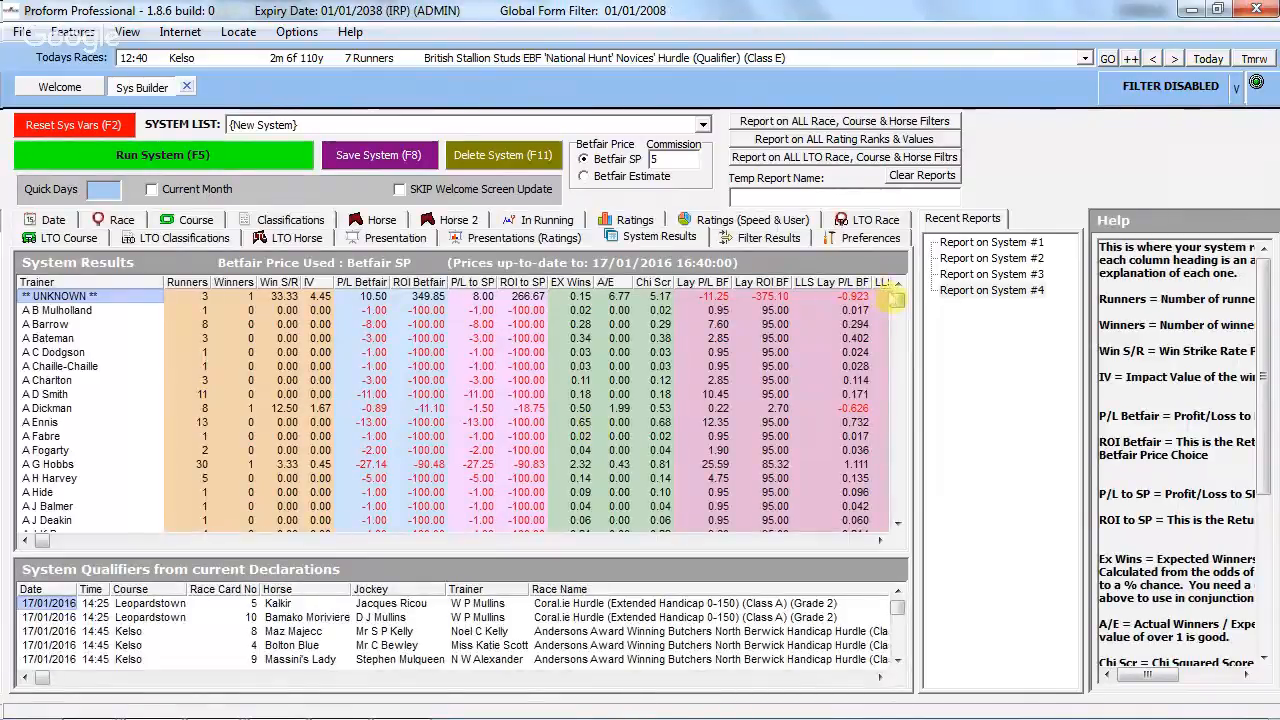
left_click_drag(895, 296, 952, 298)
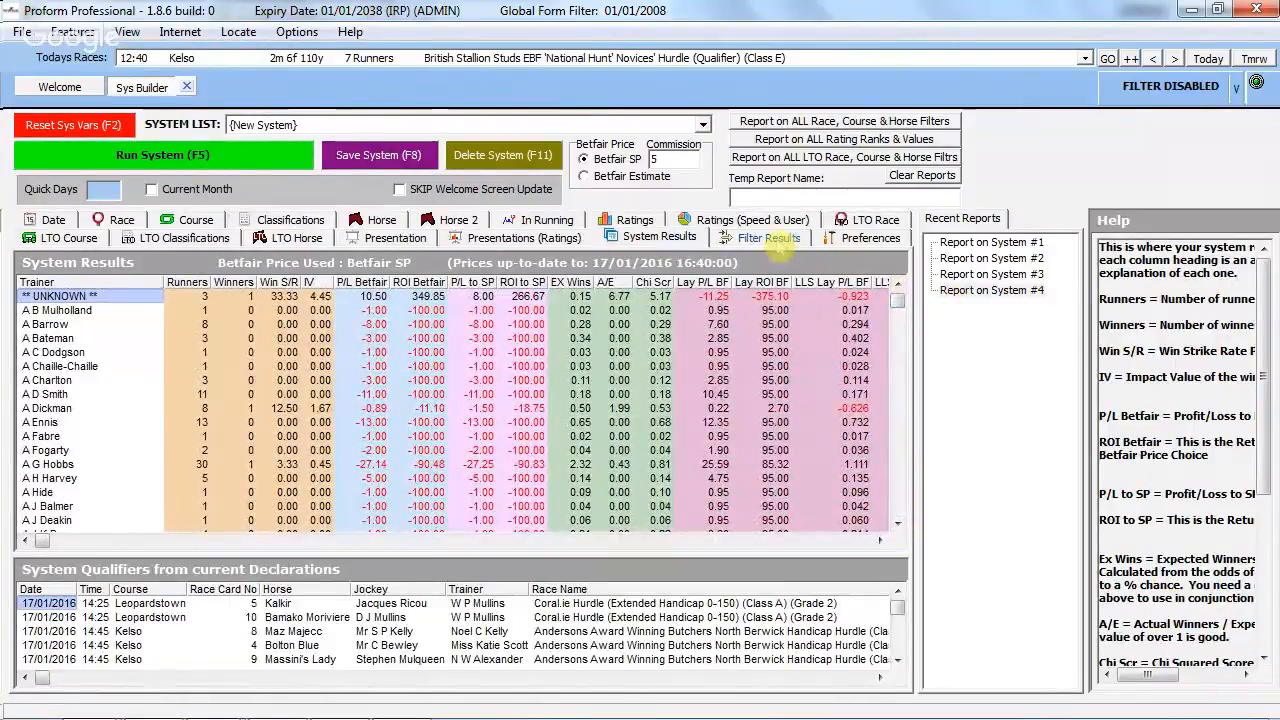
Turn on the results filter with Expected Winners >= 5 and Chi Score >= 3, and rerun the system.
left_click(770, 238)
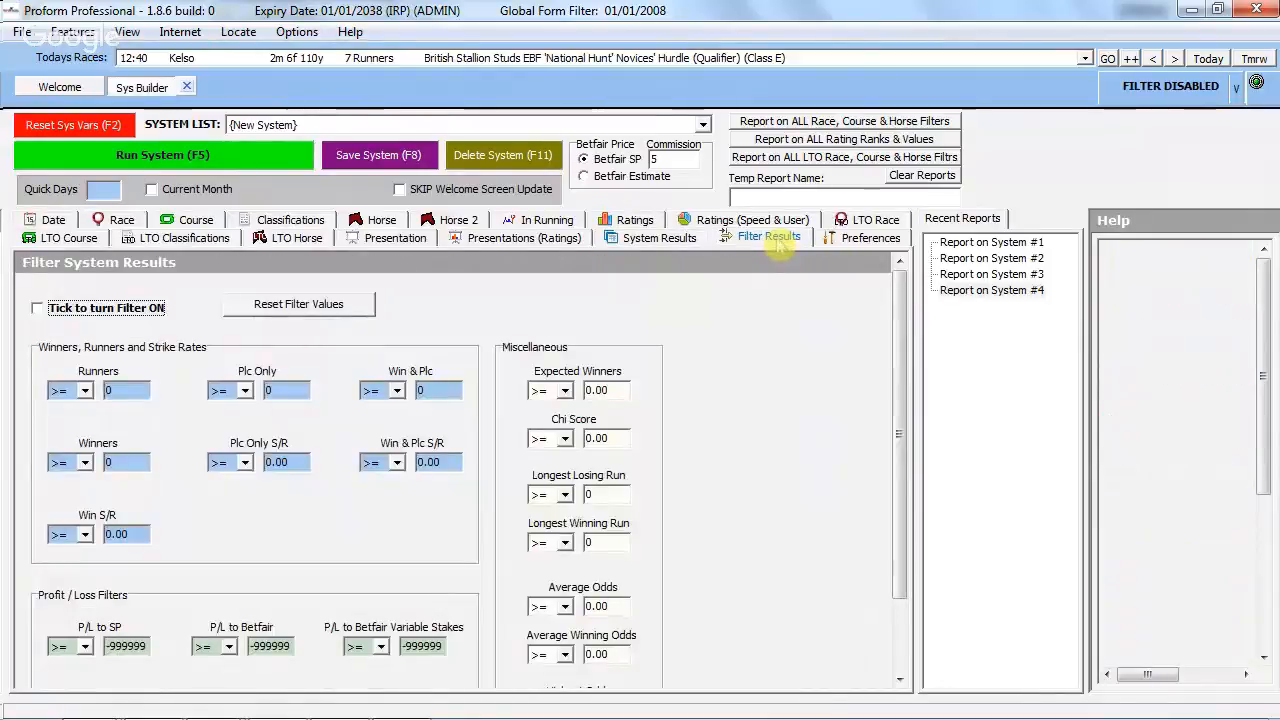
left_click(155, 308)
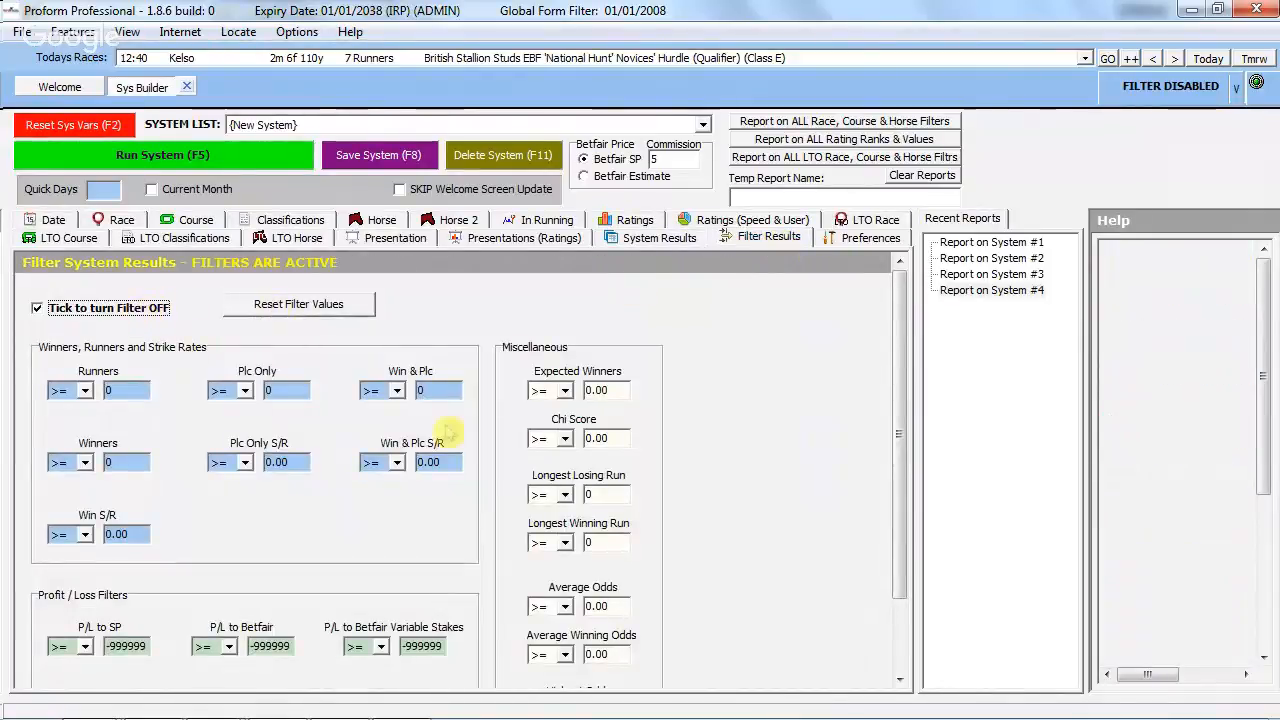
left_click_drag(613, 390, 586, 390)
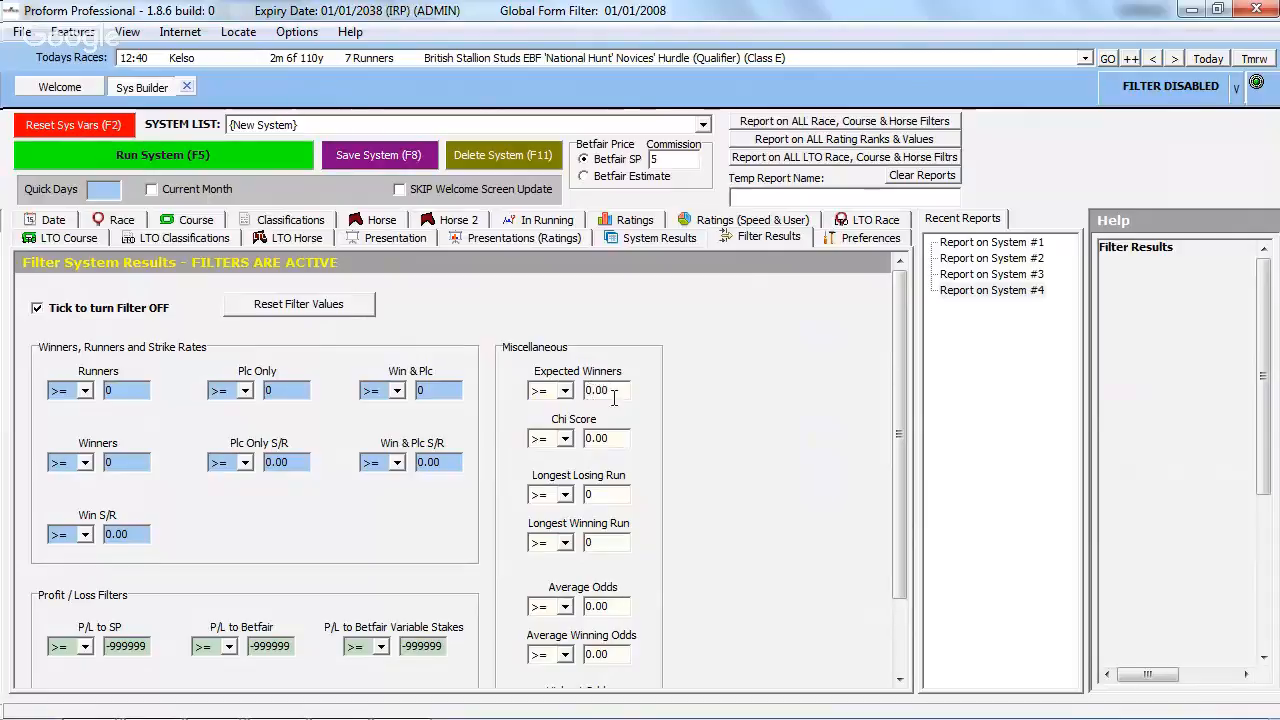
type("5")
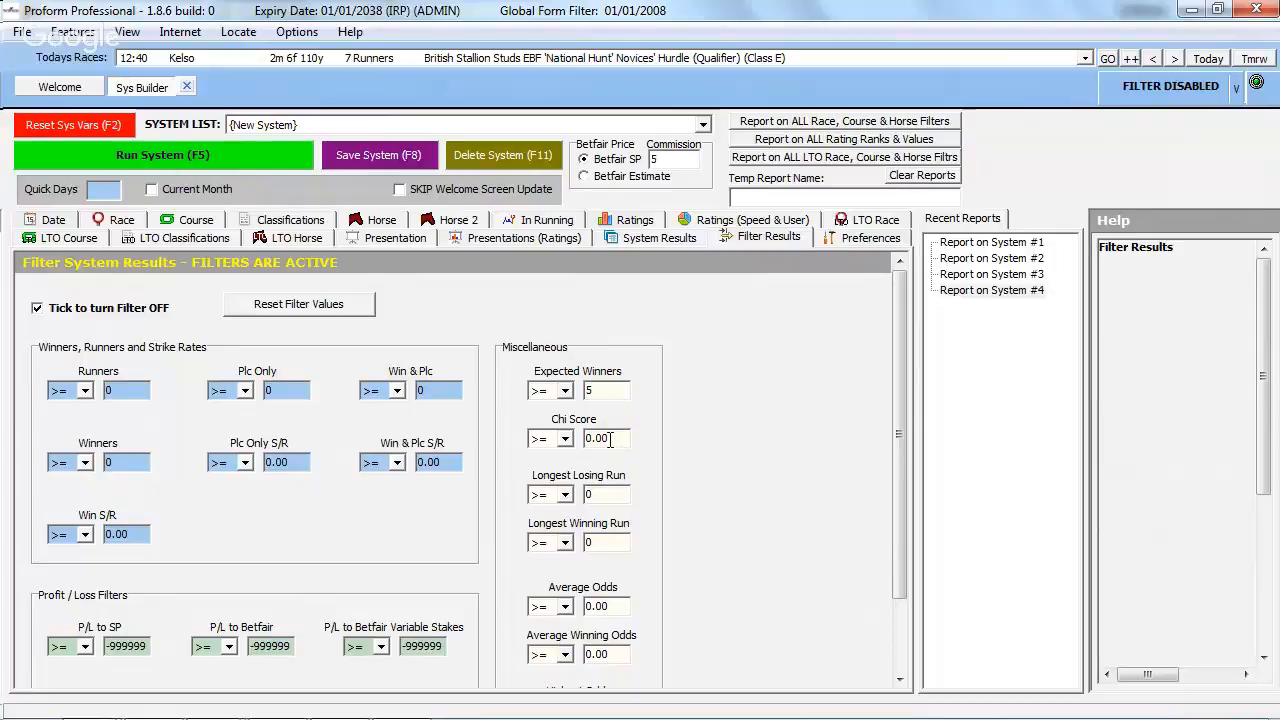
left_click_drag(611, 438, 584, 440)
type("3")
left_click(166, 156)
left_click(601, 426)
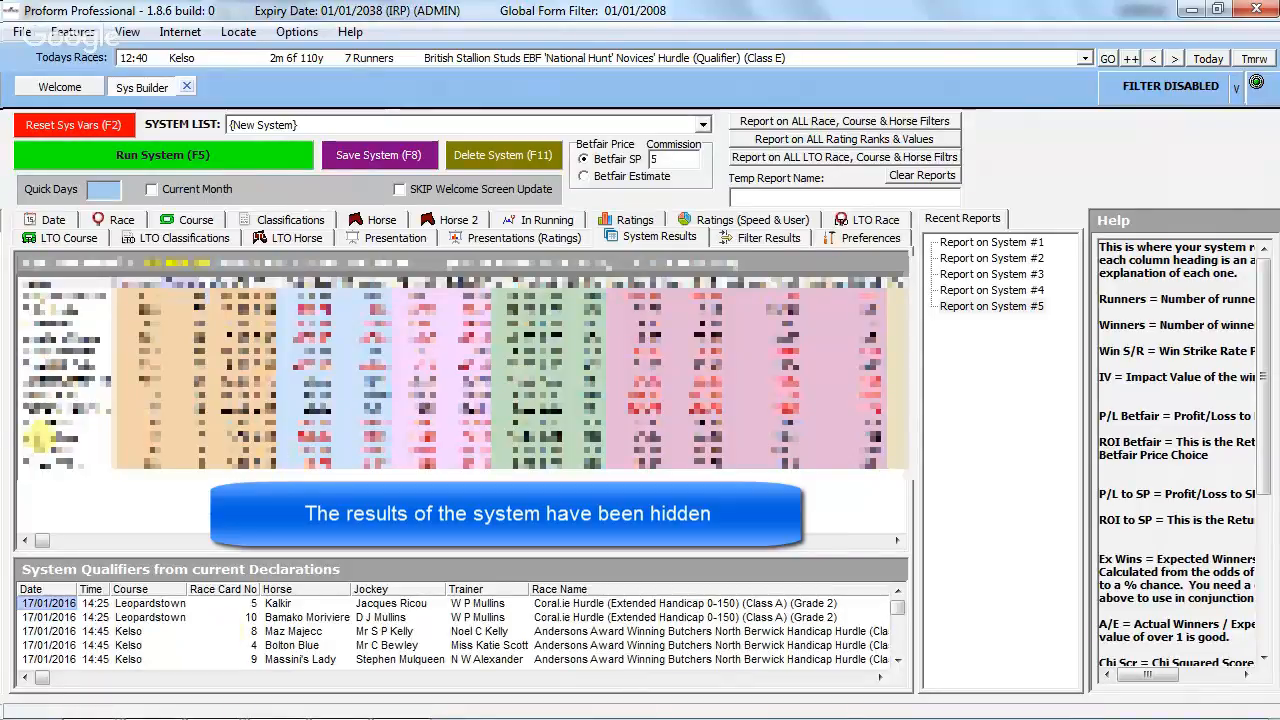
Copy the trainer's name from the first line of the Notepad++ note and return to the System Builder.
mouse_move(442, 714)
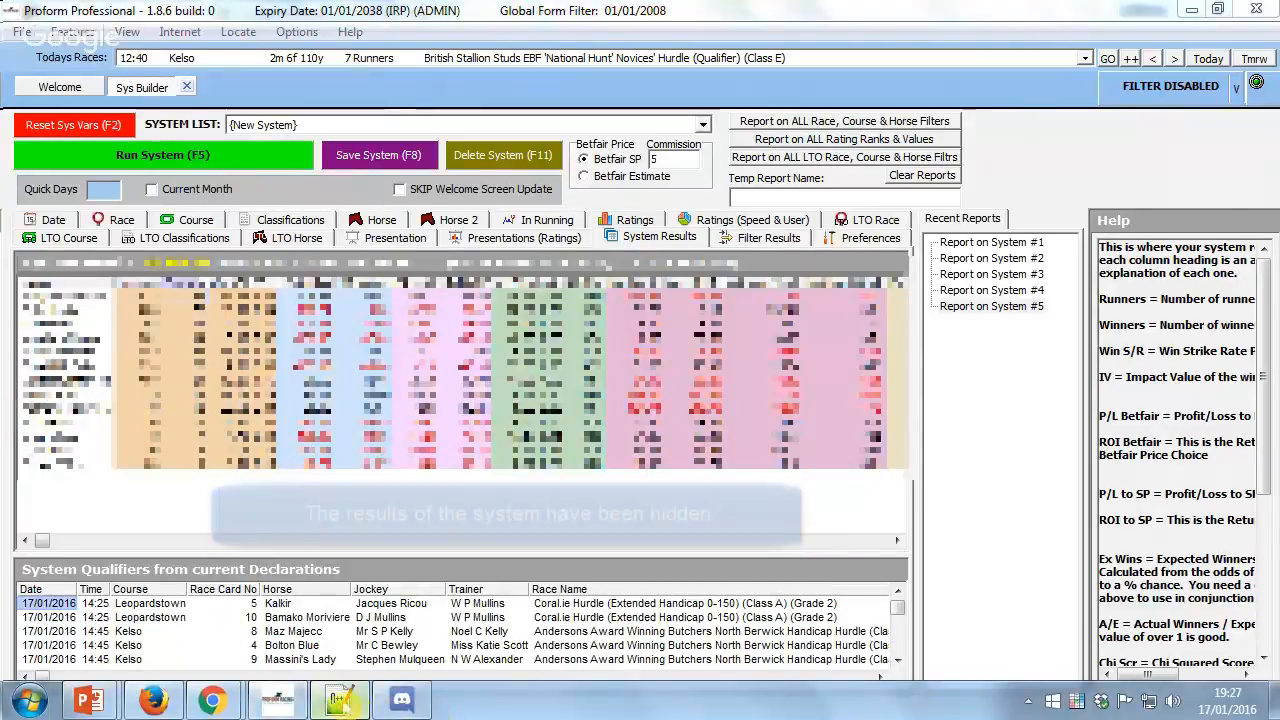
left_click(338, 700)
left_click_drag(212, 105, 57, 105)
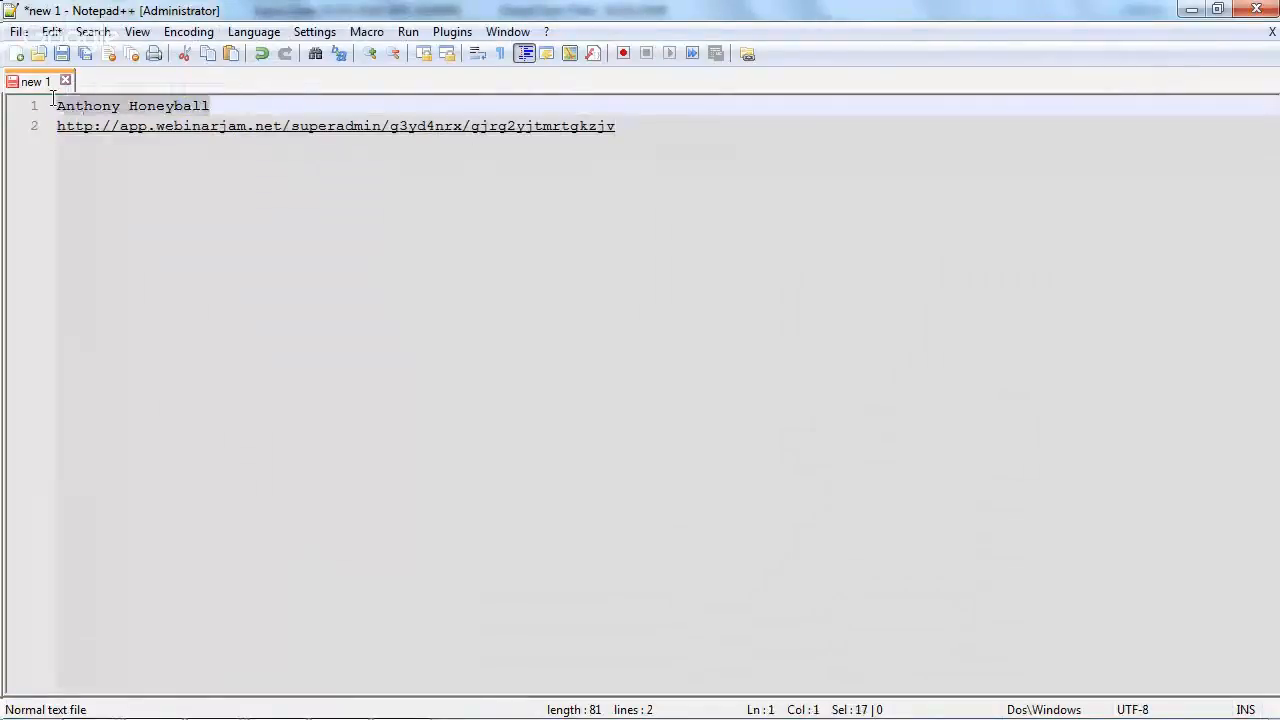
right_click(62, 102)
left_click(110, 133)
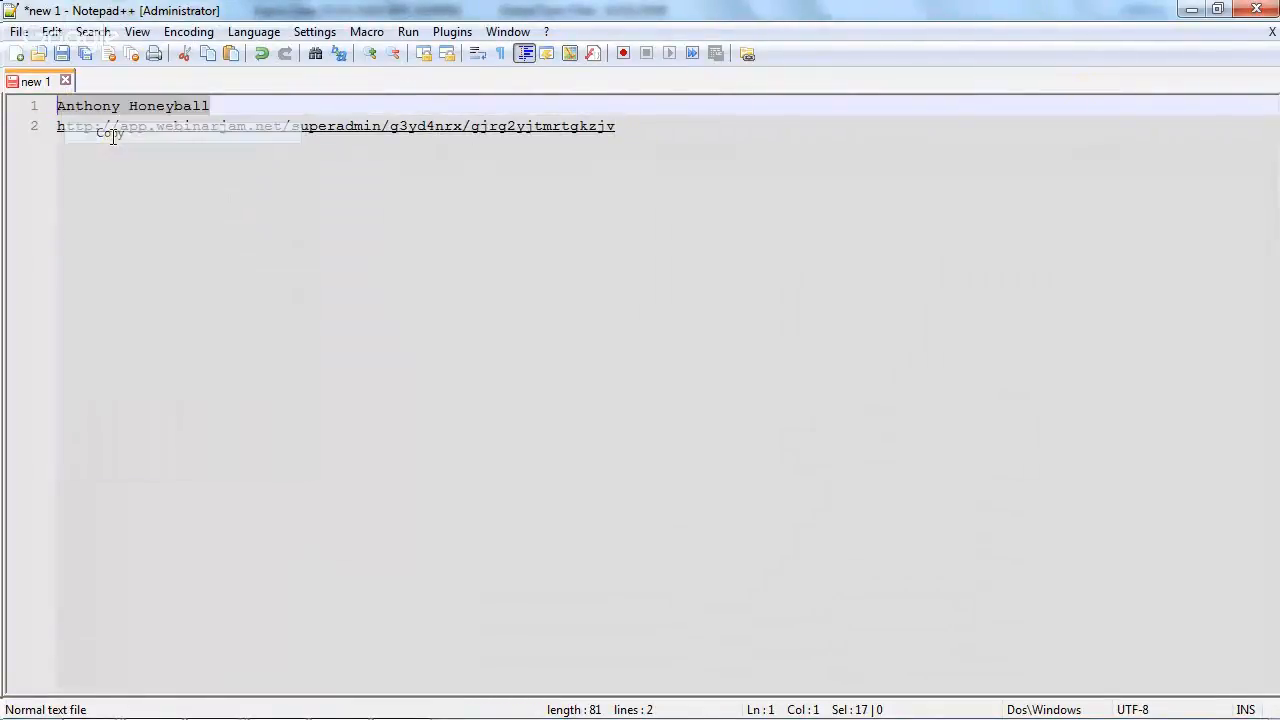
left_click(1190, 12)
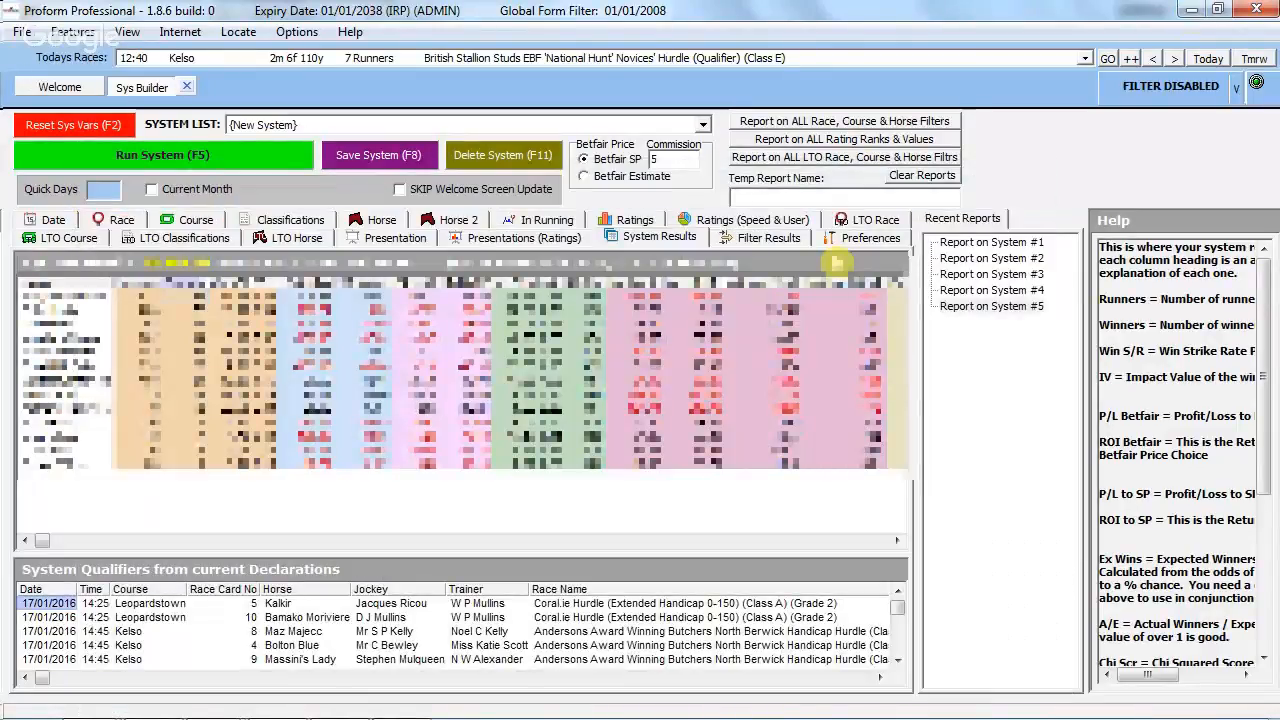
Paste the copied trainer's name into the Trainer Name filter and rerun the system without date restrictions.
left_click(766, 237)
left_click(378, 220)
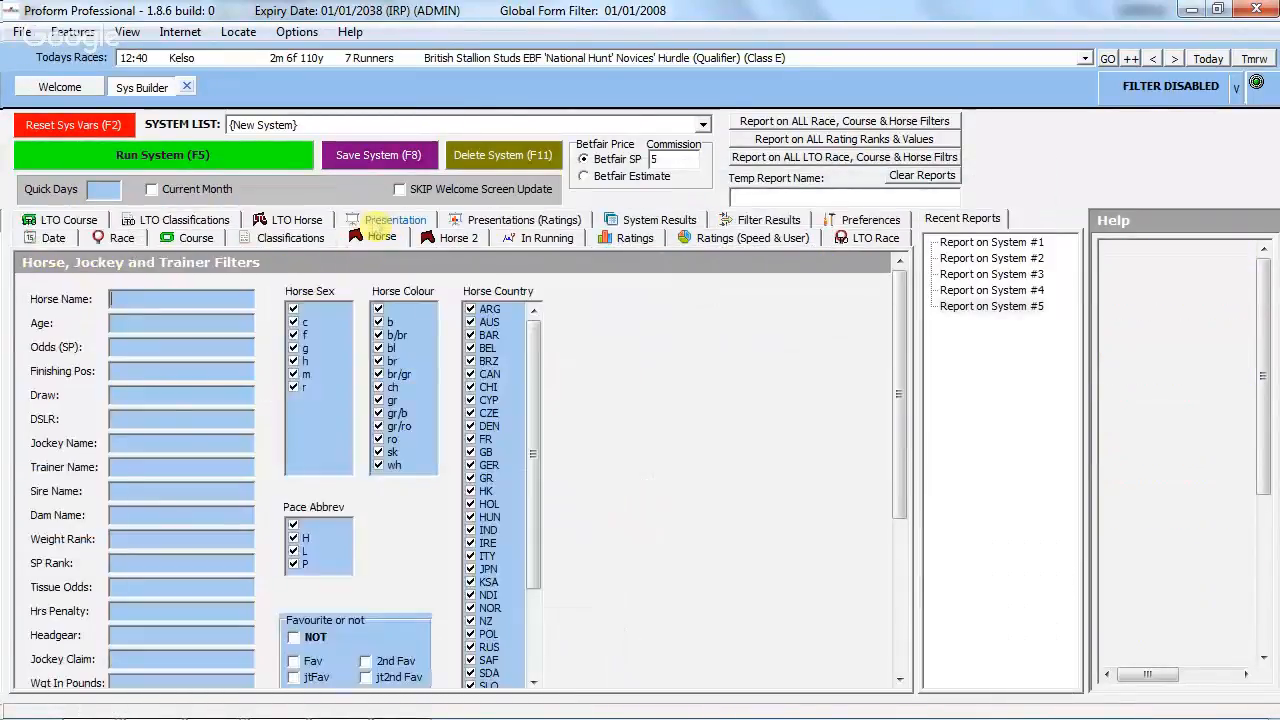
left_click(155, 475)
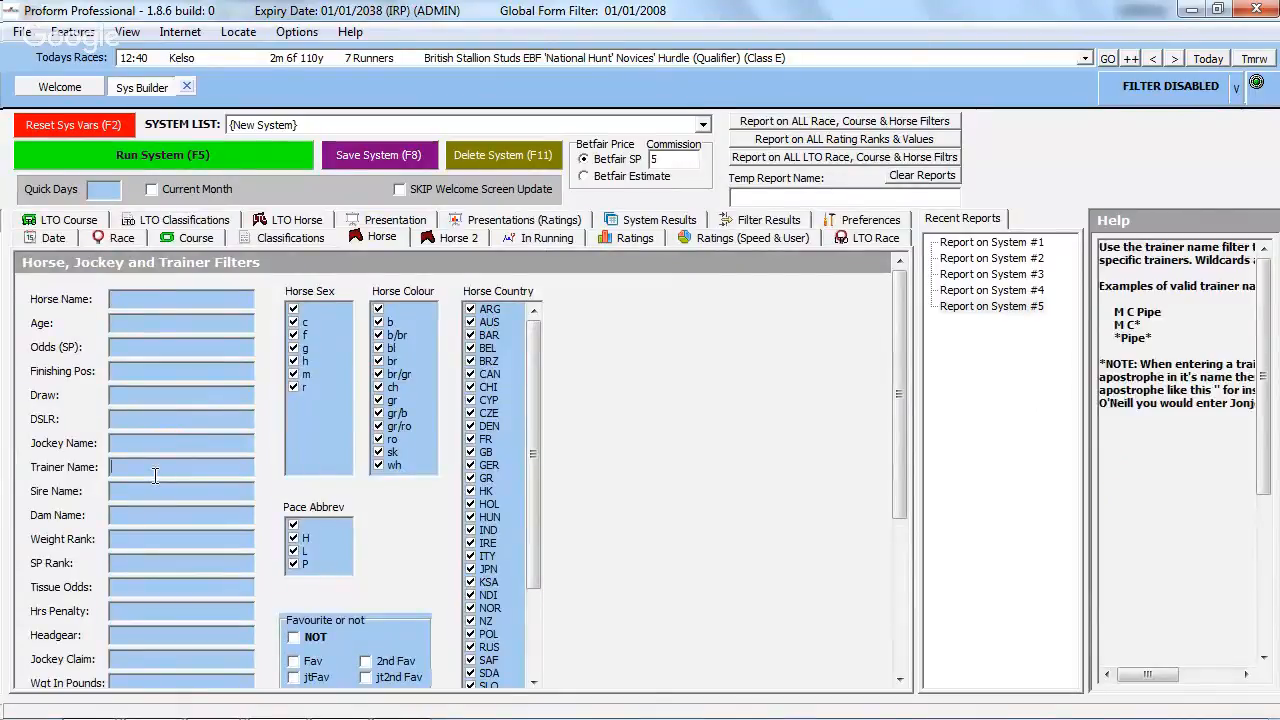
right_click(180, 471)
left_click(205, 283)
left_click(184, 160)
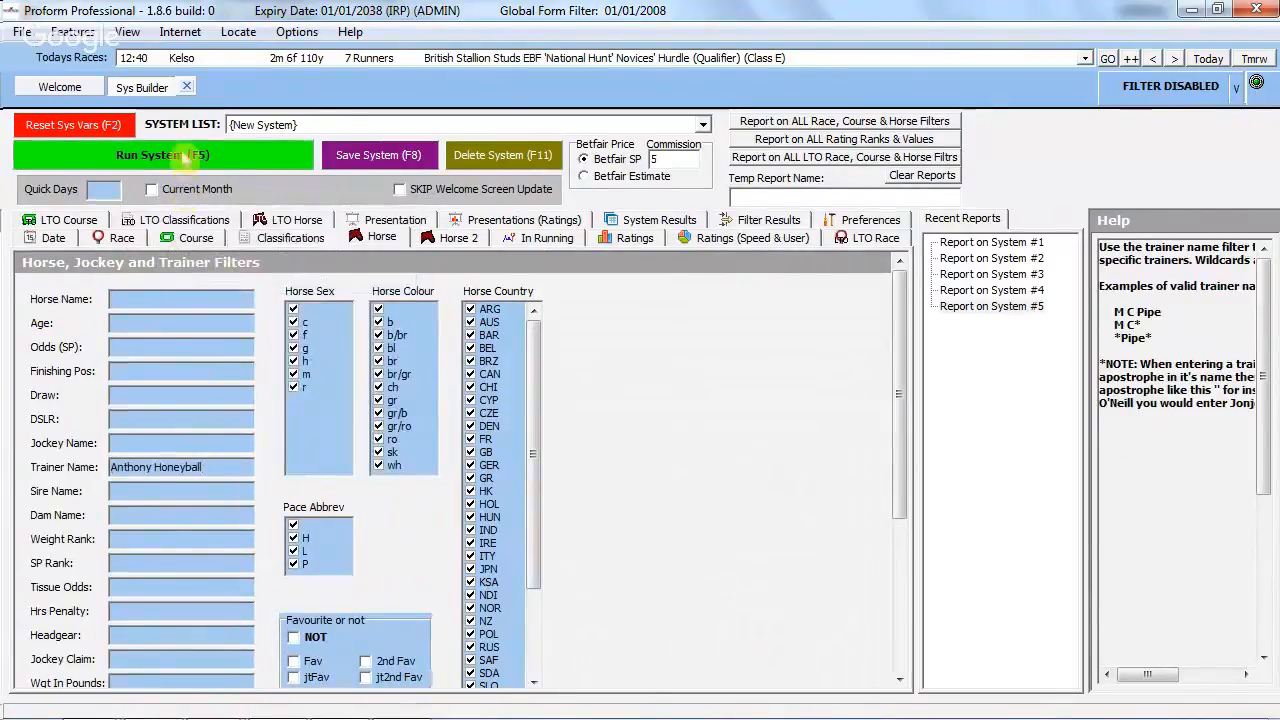
left_click(612, 424)
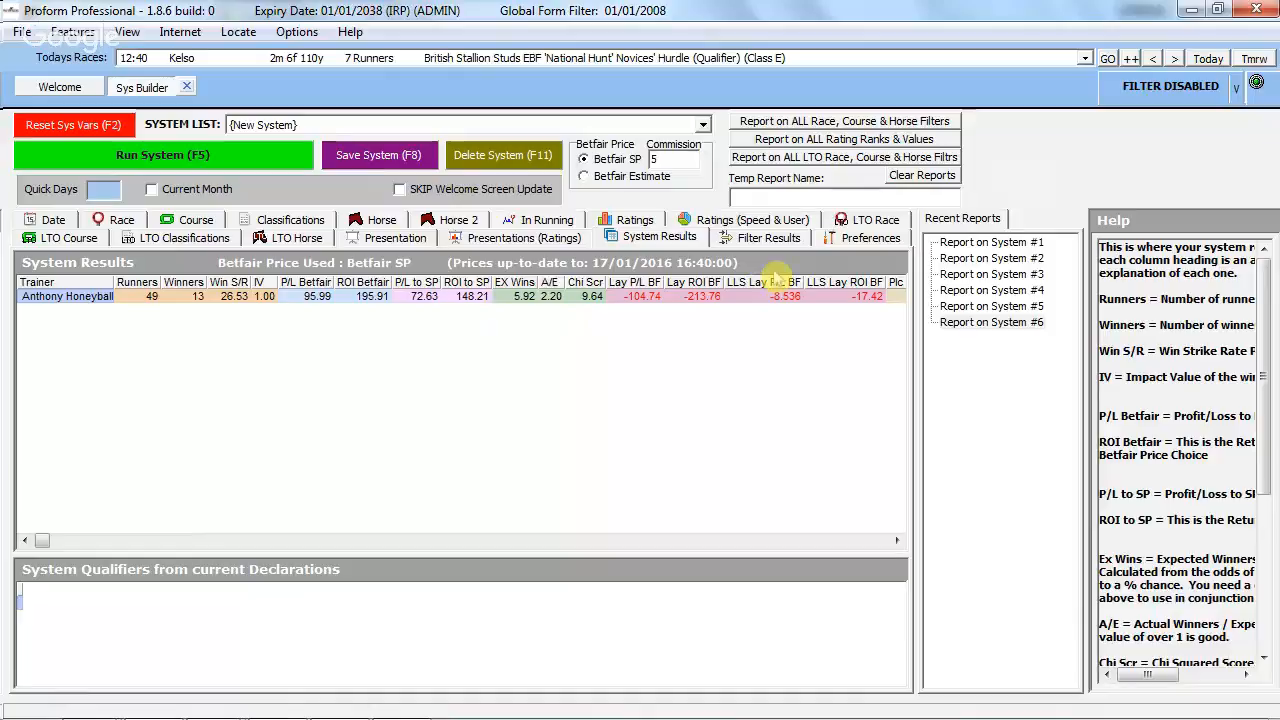
Change the results breakdown to by Year and rerun the system for this trainer without date restrictions.
left_click(543, 239)
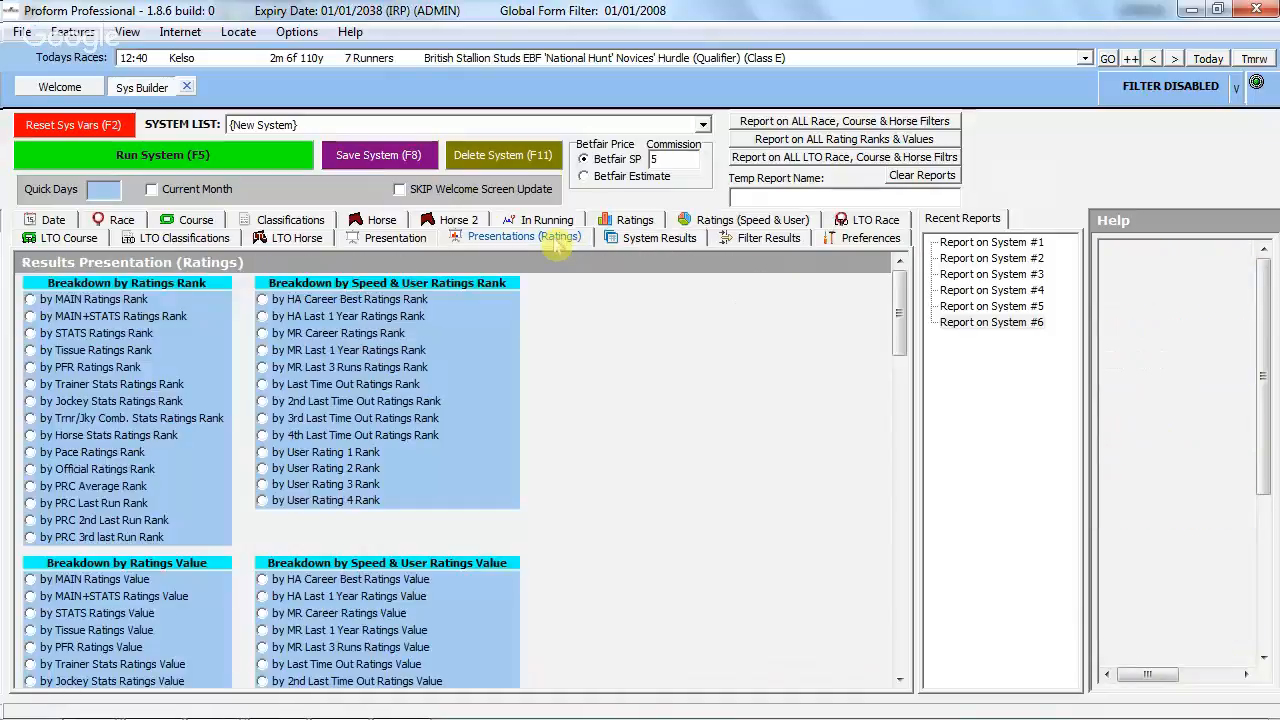
left_click(395, 237)
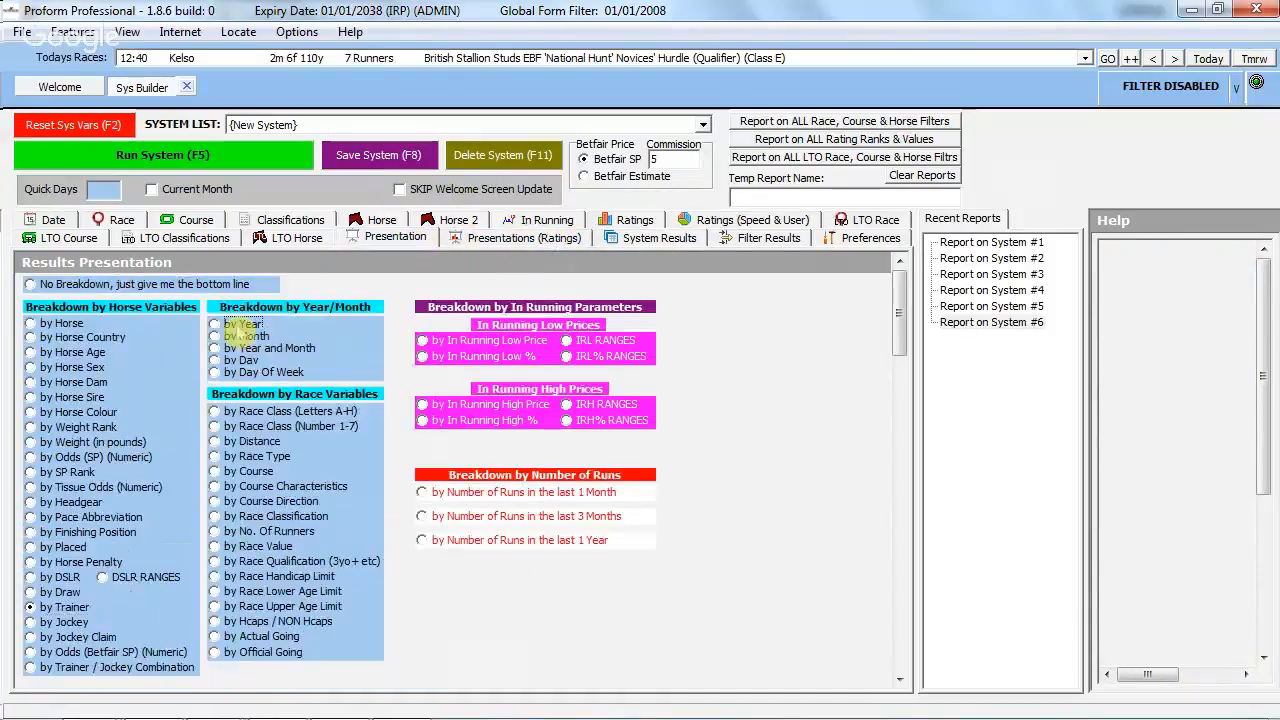
left_click(243, 324)
left_click(255, 160)
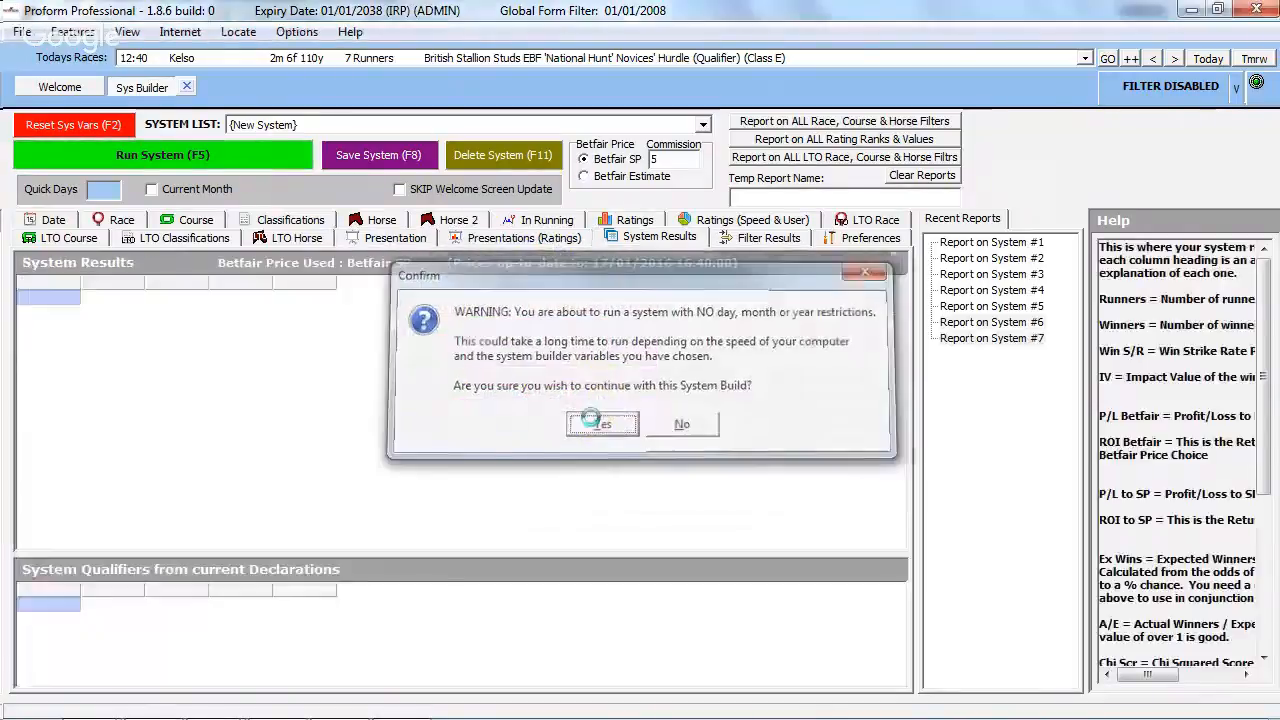
left_click(597, 423)
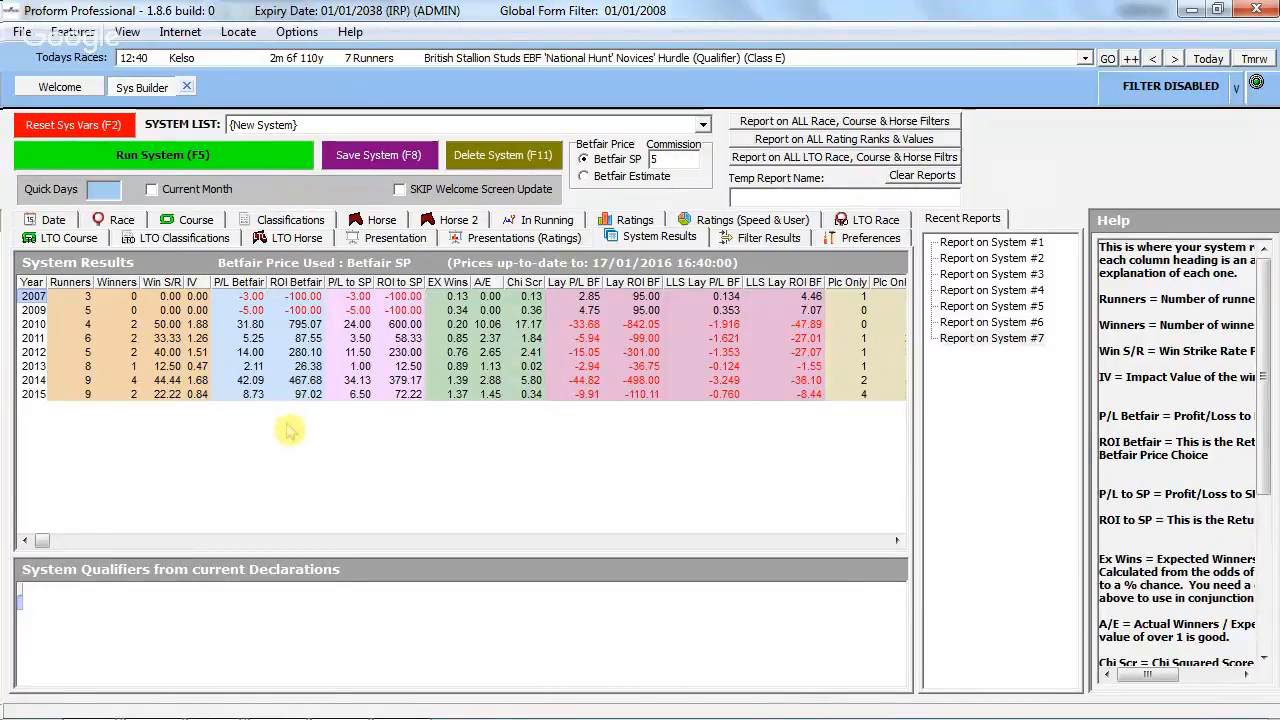
Examine the individual 2015 runners sorted by SP and by finishing position, and return to the yearly breakdown.
double_click(34, 394)
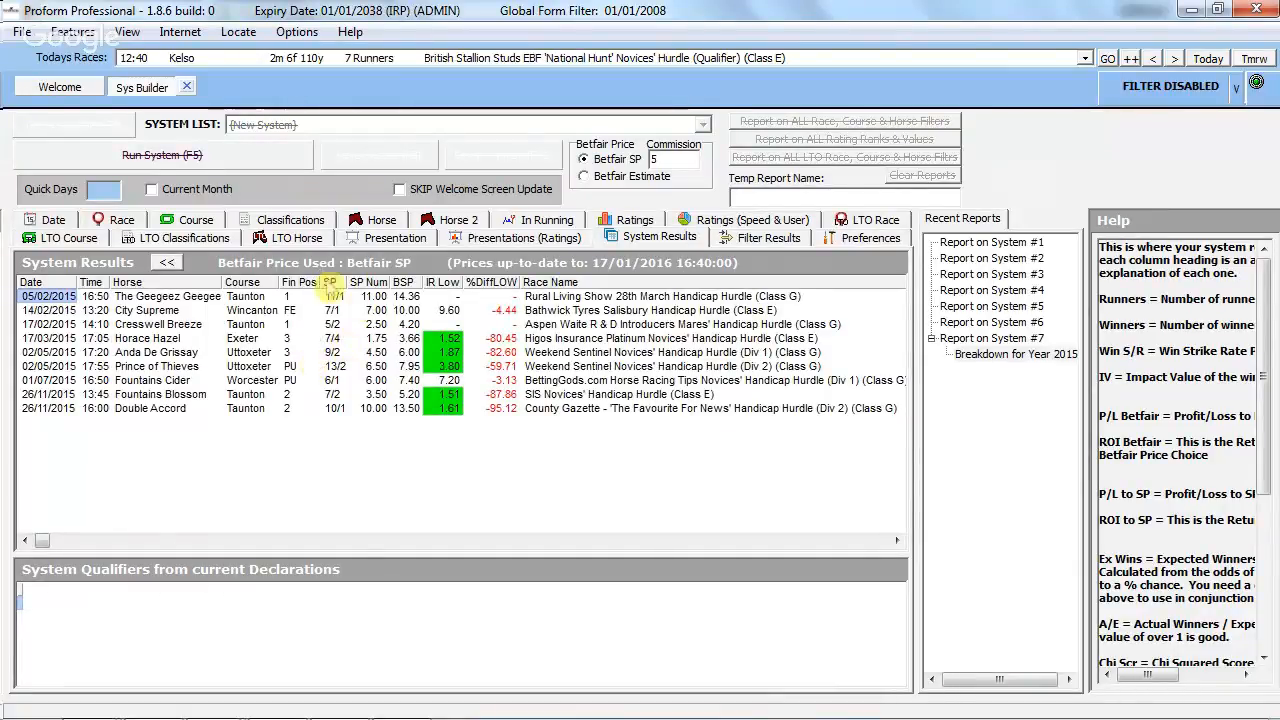
left_click(330, 283)
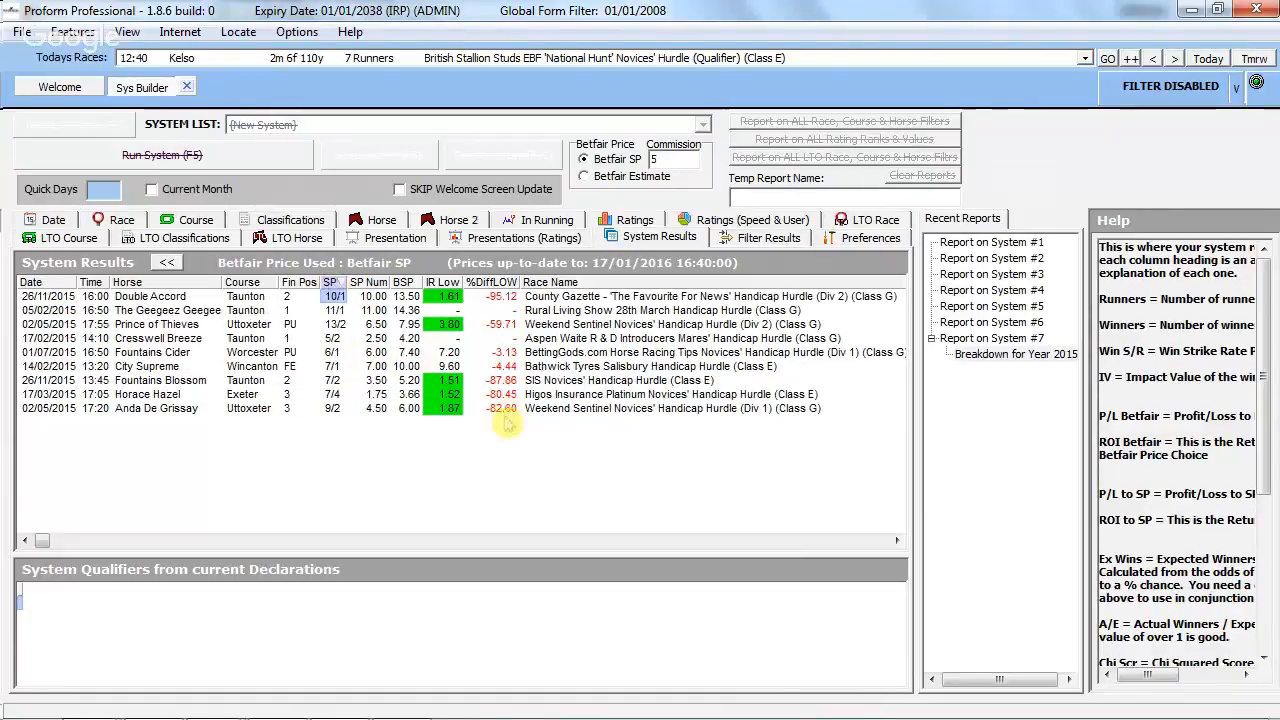
left_click(300, 283)
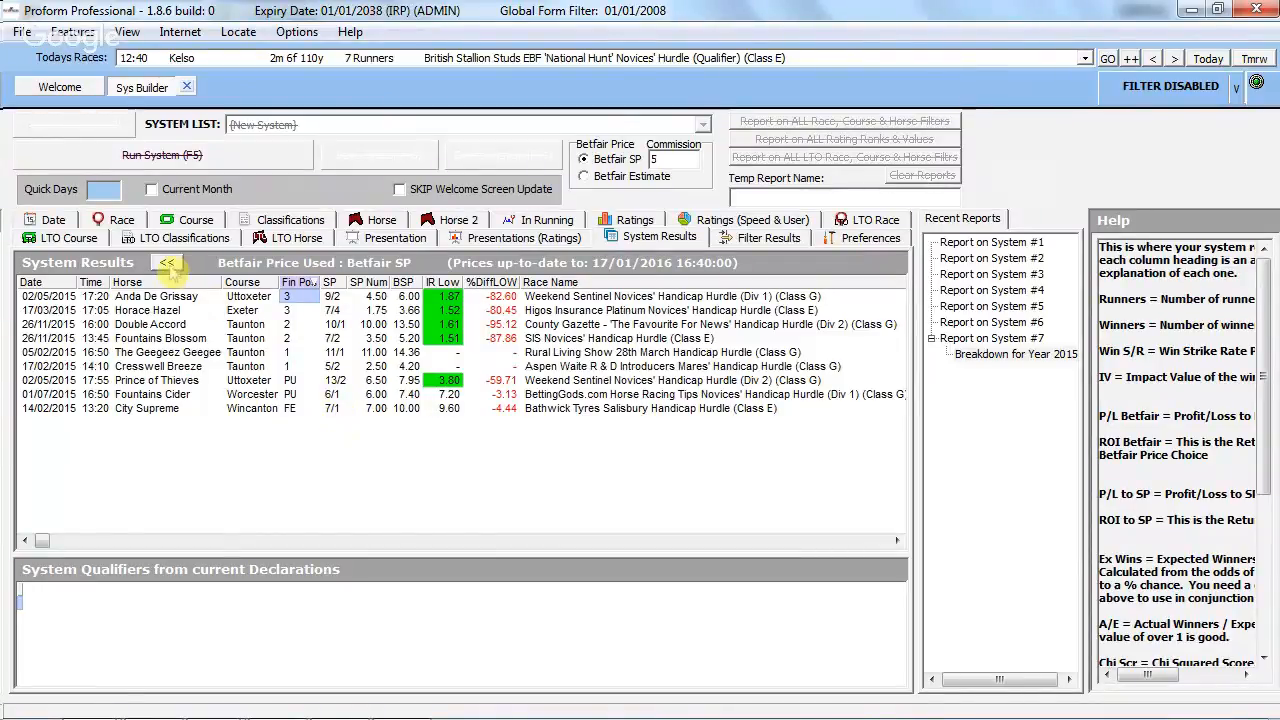
left_click(167, 263)
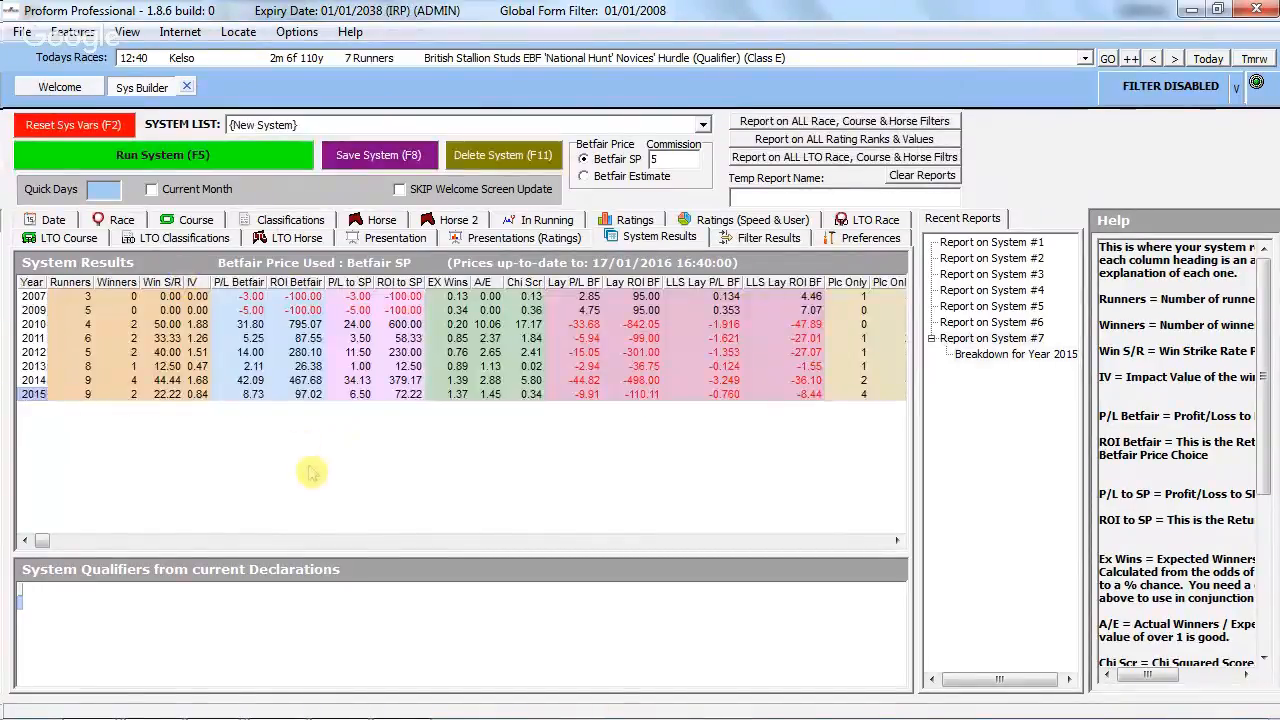